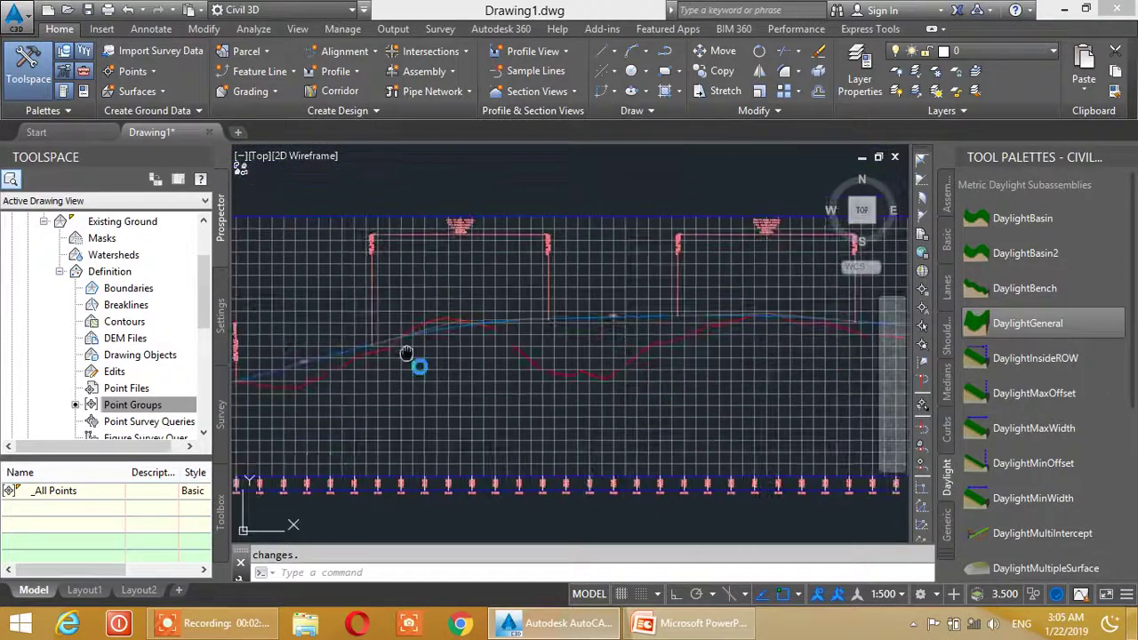
Step: Set the drawing's annotation scale to 1:1000
{"action": "middle_click_drag", "start_coordinate": [770, 368], "coordinate": [622, 376]}
{"action": "left_click", "coordinate": [890, 602]}
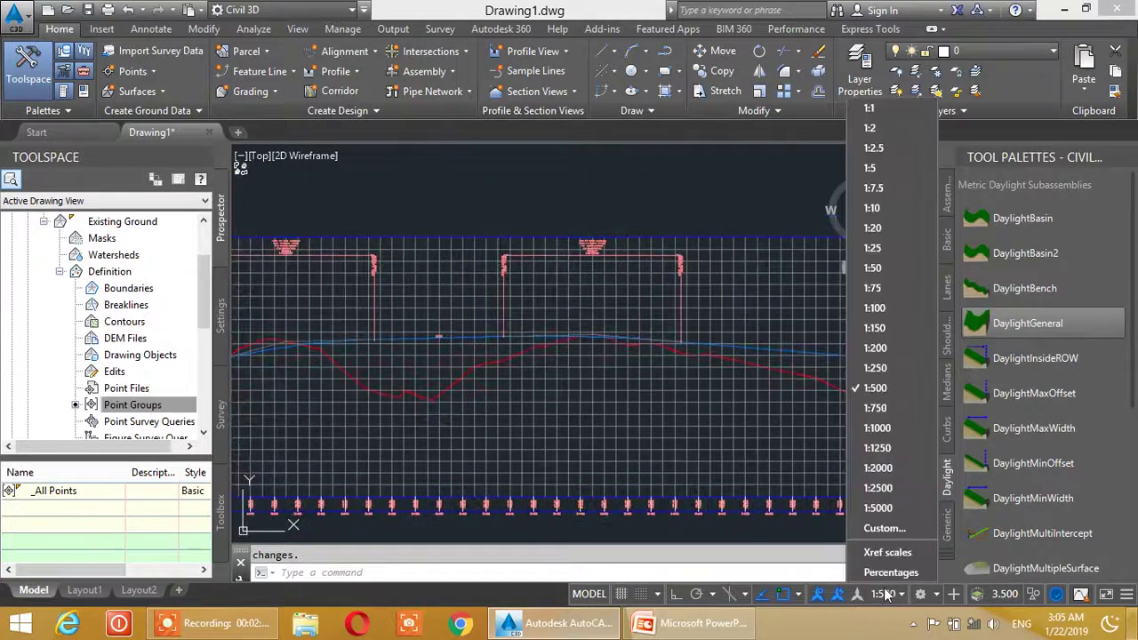
{"action": "left_click", "coordinate": [871, 430]}
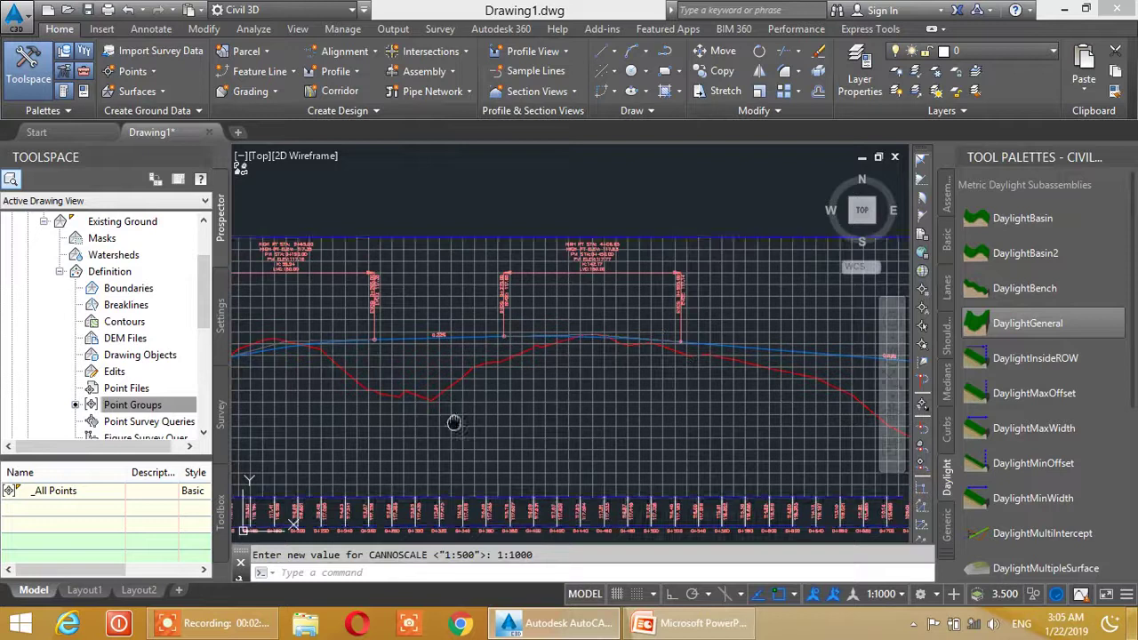
Step: Examine the overall drawing layout, including the contour plan, the profile view and the assembly beside it
{"action": "scroll", "coordinate": [518, 405], "scroll_direction": "down", "scroll_amount": 3}
{"action": "scroll", "coordinate": [515, 365], "scroll_direction": "down", "scroll_amount": 6}
{"action": "scroll", "coordinate": [471, 330], "scroll_direction": "up", "scroll_amount": 4}
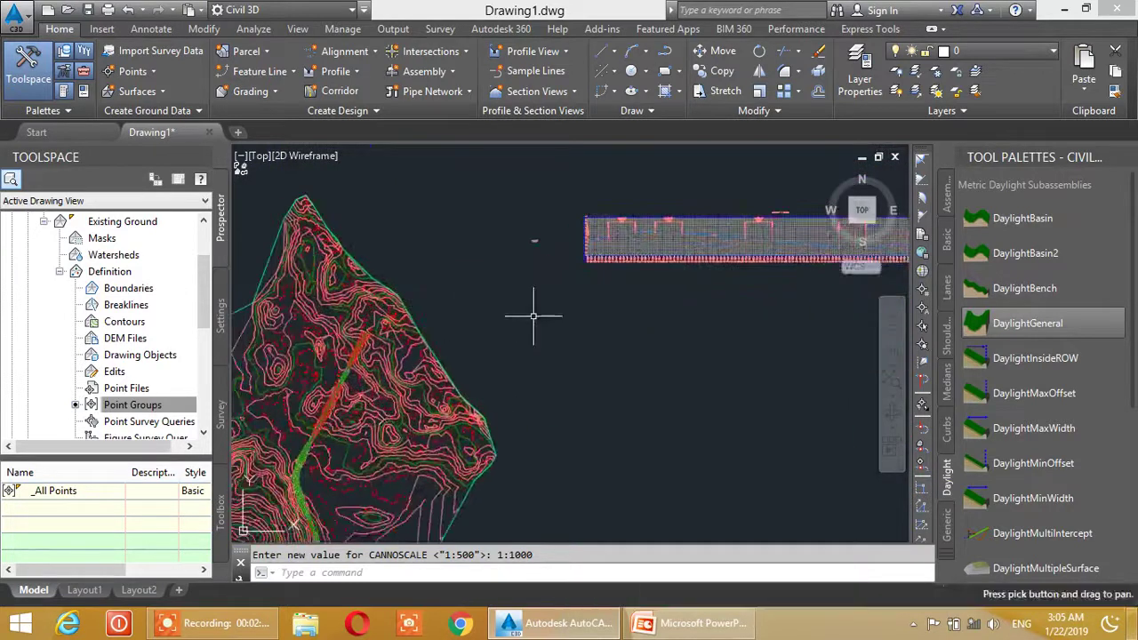
{"action": "mouse_move", "coordinate": [455, 342]}
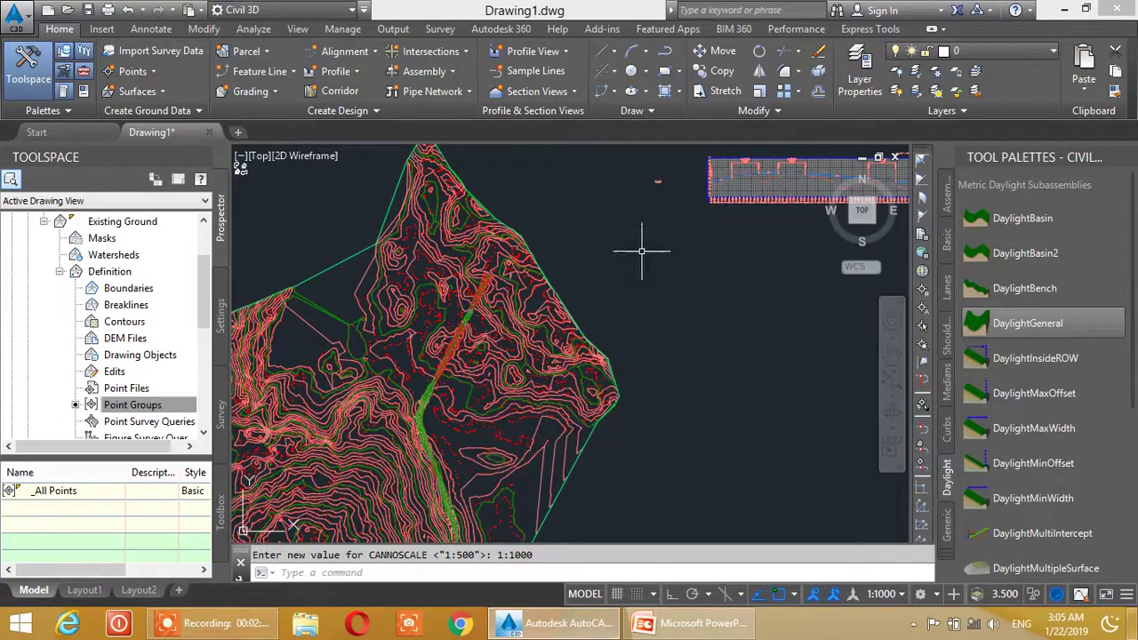
{"action": "scroll", "coordinate": [665, 182], "scroll_direction": "down", "scroll_amount": 3}
{"action": "middle_click_drag", "start_coordinate": [671, 193], "coordinate": [652, 320]}
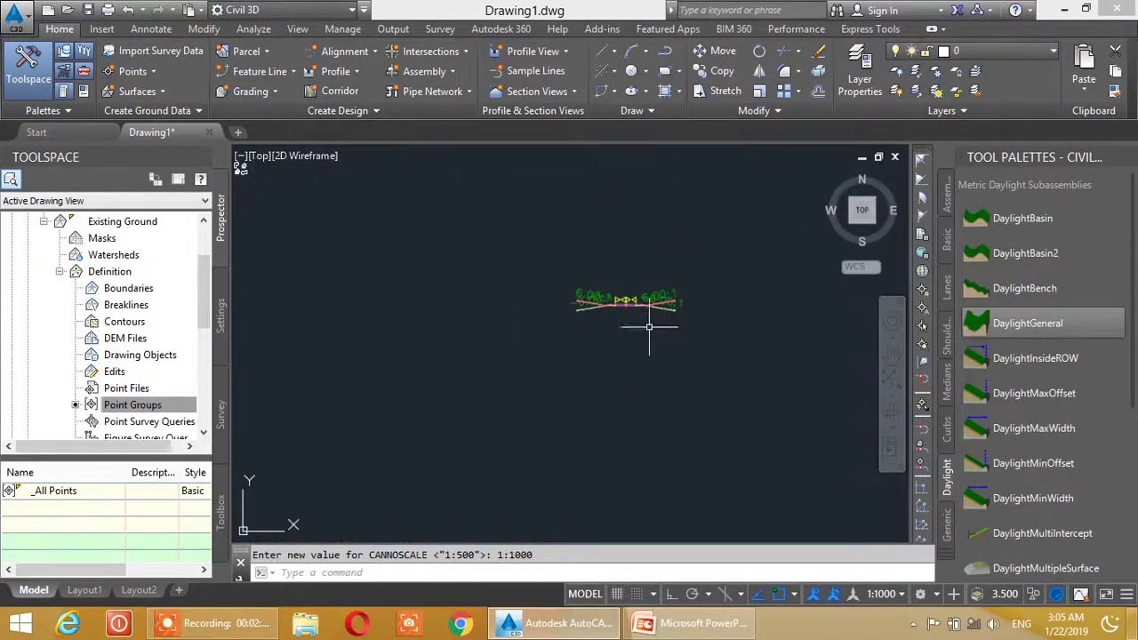
{"action": "scroll", "coordinate": [649, 317], "scroll_direction": "up", "scroll_amount": 5}
{"action": "scroll", "coordinate": [555, 315], "scroll_direction": "up", "scroll_amount": 2}
{"action": "scroll", "coordinate": [560, 322], "scroll_direction": "down", "scroll_amount": 6}
{"action": "scroll", "coordinate": [639, 408], "scroll_direction": "down", "scroll_amount": 3}
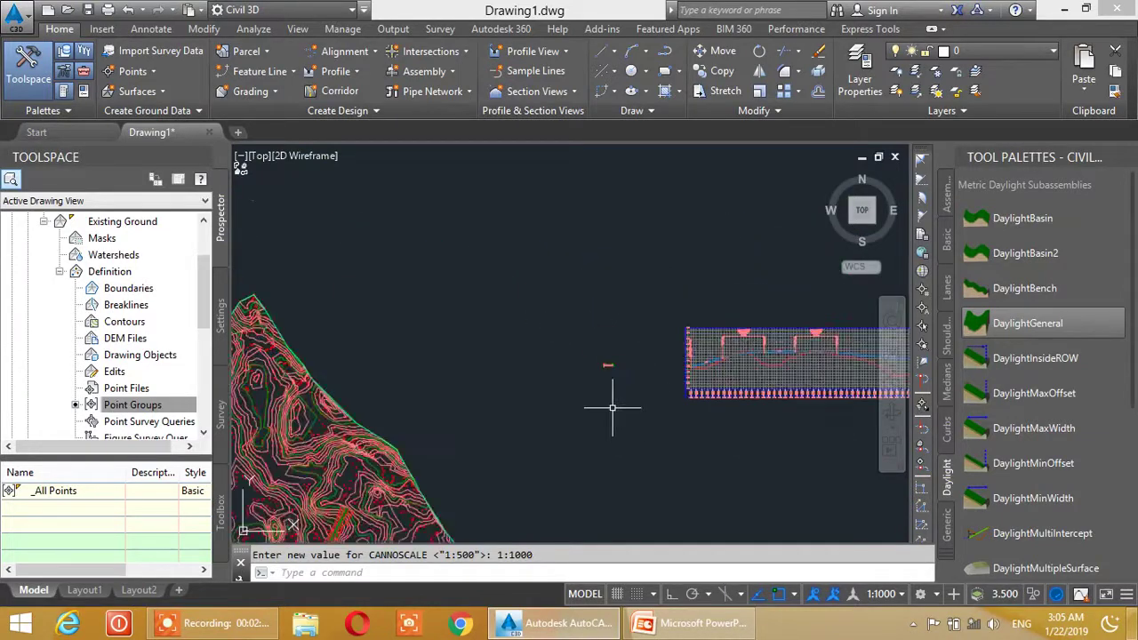
Step: Inspect the road corridor along its length over the existing ground contours, including its station labels and daylight lines
{"action": "scroll", "coordinate": [574, 325], "scroll_direction": "up", "scroll_amount": 4}
{"action": "middle_click_drag", "start_coordinate": [470, 460], "coordinate": [460, 382]}
{"action": "scroll", "coordinate": [460, 382], "scroll_direction": "up", "scroll_amount": 6}
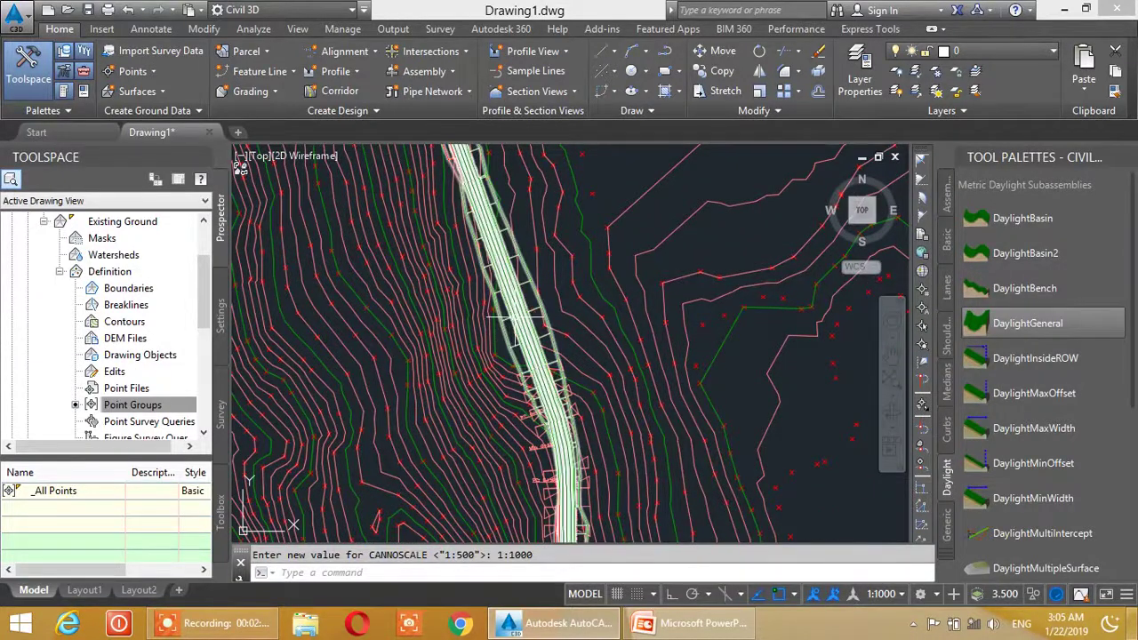
{"action": "scroll", "coordinate": [511, 316], "scroll_direction": "down", "scroll_amount": 3}
{"action": "mouse_move", "coordinate": [511, 316]}
{"action": "middle_mouse_down"}
{"action": "mouse_move", "coordinate": [540, 356]}
{"action": "mouse_move", "coordinate": [571, 463]}
{"action": "mouse_move", "coordinate": [570, 425]}
{"action": "middle_mouse_up"}
{"action": "scroll", "coordinate": [572, 428], "scroll_direction": "up", "scroll_amount": 2}
{"action": "scroll", "coordinate": [592, 388], "scroll_direction": "up", "scroll_amount": 2}
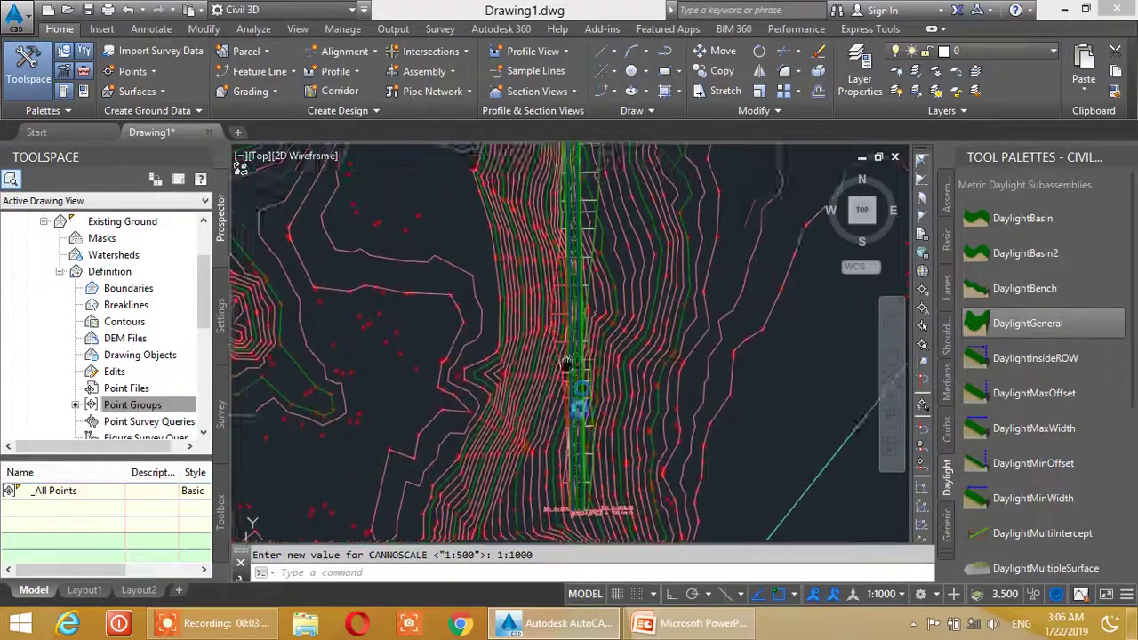
{"action": "middle_click_drag", "start_coordinate": [593, 288], "coordinate": [593, 462]}
{"action": "middle_click_drag", "start_coordinate": [601, 360], "coordinate": [589, 419]}
{"action": "middle_click_drag", "start_coordinate": [582, 293], "coordinate": [584, 383]}
{"action": "mouse_move", "coordinate": [569, 177]}
{"action": "middle_mouse_down"}
{"action": "mouse_move", "coordinate": [574, 264]}
{"action": "mouse_move", "coordinate": [554, 411]}
{"action": "mouse_move", "coordinate": [485, 422]}
{"action": "middle_mouse_up"}
{"action": "scroll", "coordinate": [498, 338], "scroll_direction": "up", "scroll_amount": 4}
{"action": "scroll", "coordinate": [491, 360], "scroll_direction": "up", "scroll_amount": 2}
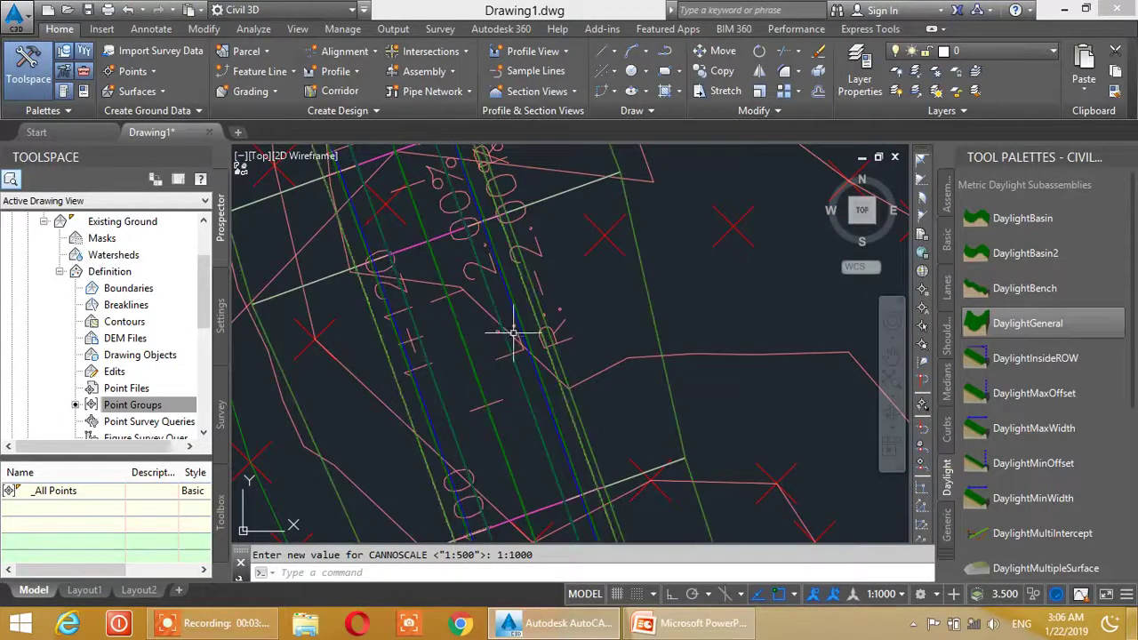
{"action": "scroll", "coordinate": [474, 329], "scroll_direction": "down", "scroll_amount": 2}
{"action": "scroll", "coordinate": [474, 329], "scroll_direction": "down", "scroll_amount": 2}
{"action": "mouse_move", "coordinate": [455, 418]}
{"action": "middle_mouse_down"}
{"action": "mouse_move", "coordinate": [431, 326]}
{"action": "mouse_move", "coordinate": [372, 373]}
{"action": "middle_mouse_up"}
{"action": "scroll", "coordinate": [372, 373], "scroll_direction": "up", "scroll_amount": 3}
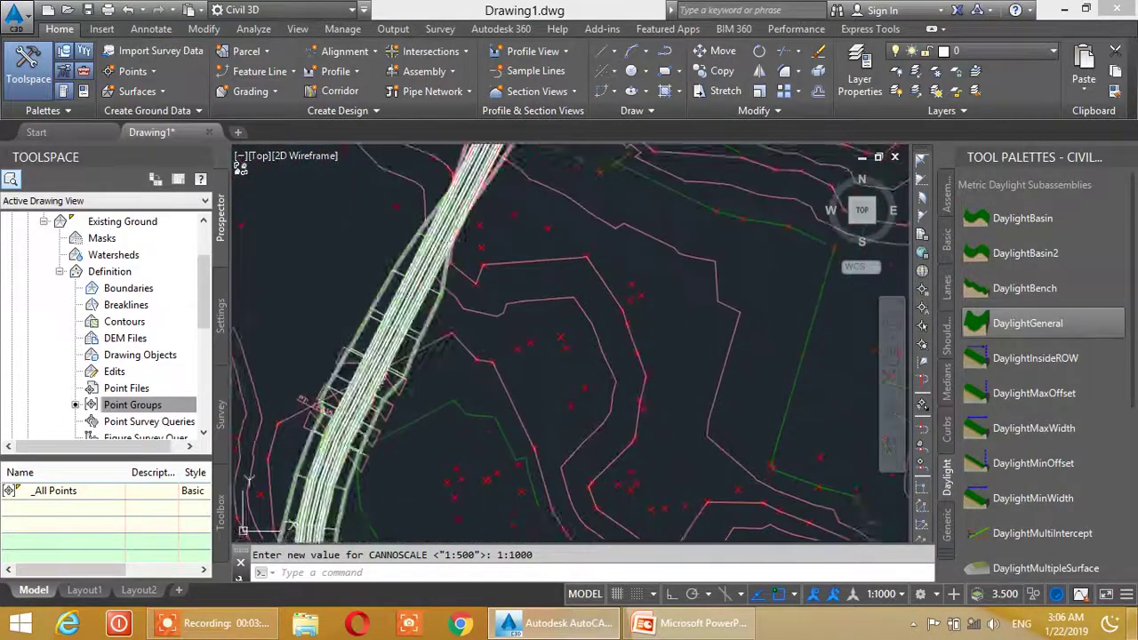
{"action": "mouse_move", "coordinate": [437, 270]}
{"action": "middle_mouse_down"}
{"action": "mouse_move", "coordinate": [467, 247]}
{"action": "mouse_move", "coordinate": [456, 272]}
{"action": "mouse_move", "coordinate": [541, 258]}
{"action": "mouse_move", "coordinate": [531, 303]}
{"action": "mouse_move", "coordinate": [541, 326]}
{"action": "middle_mouse_up"}
{"action": "scroll", "coordinate": [457, 272], "scroll_direction": "up", "scroll_amount": 4}
{"action": "scroll", "coordinate": [531, 302], "scroll_direction": "down", "scroll_amount": 3}
{"action": "scroll", "coordinate": [541, 325], "scroll_direction": "up", "scroll_amount": 2}
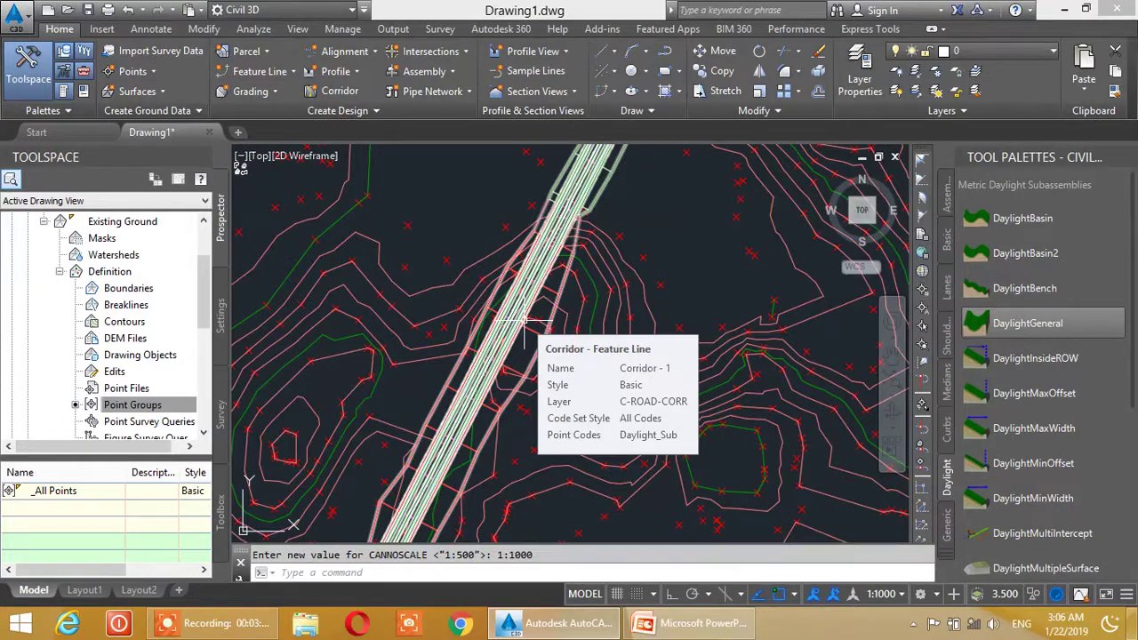
Step: Open the properties of Corridor - 1 and go through its parameters, codes and feature lines to the surface definitions
{"action": "scroll", "coordinate": [524, 320], "scroll_direction": "up", "scroll_amount": 5}
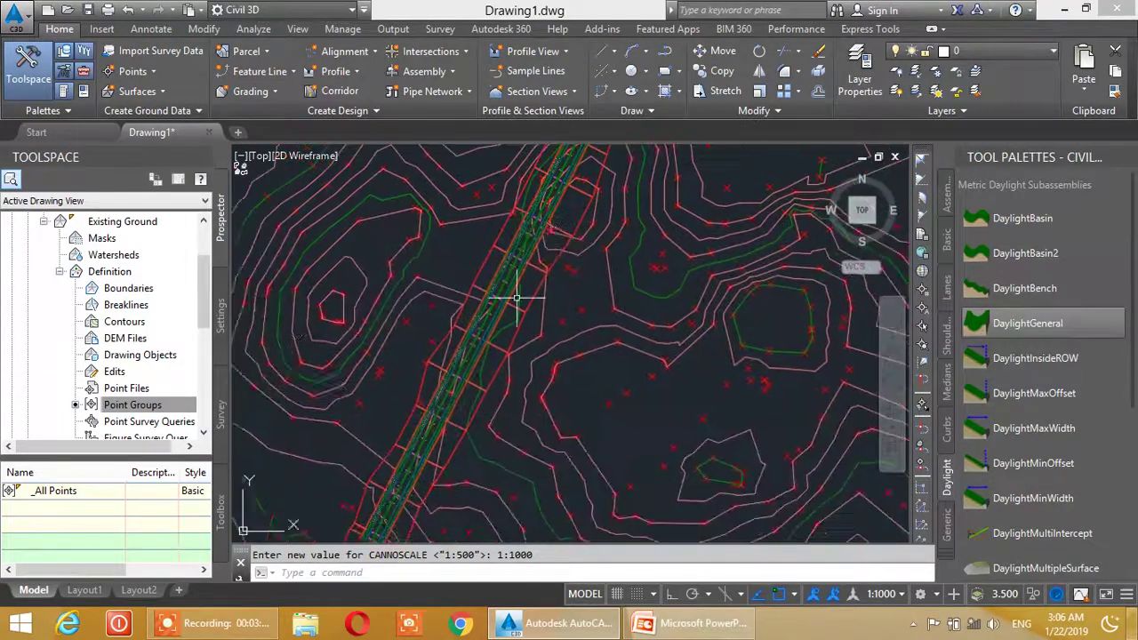
{"action": "scroll", "coordinate": [498, 266], "scroll_direction": "up", "scroll_amount": 2}
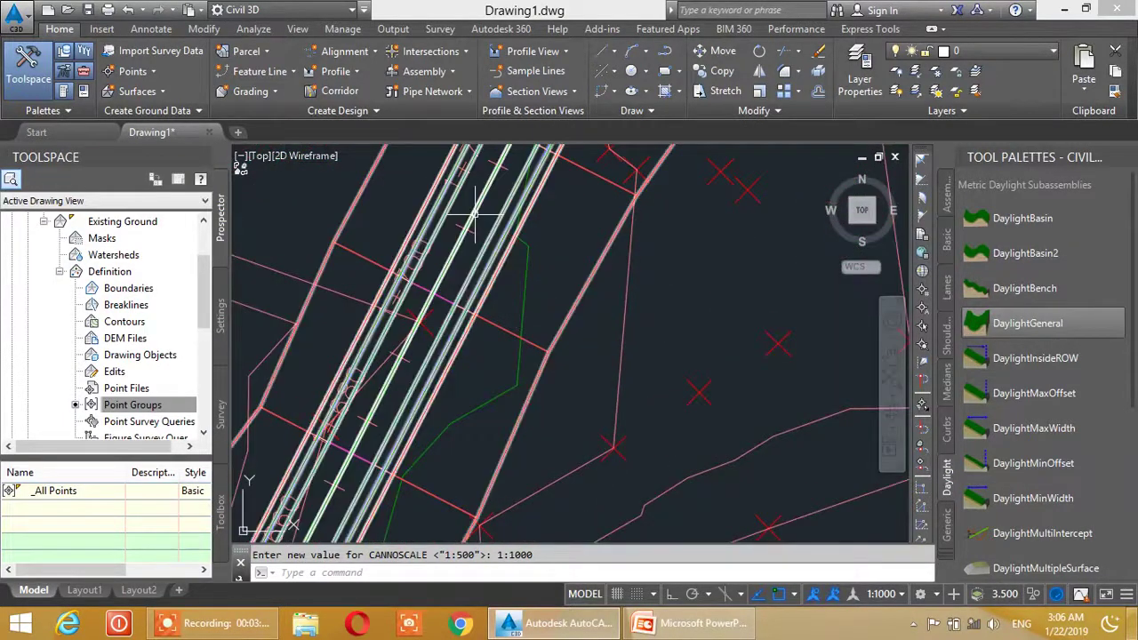
{"action": "left_click", "coordinate": [480, 208]}
{"action": "right_click", "coordinate": [486, 199]}
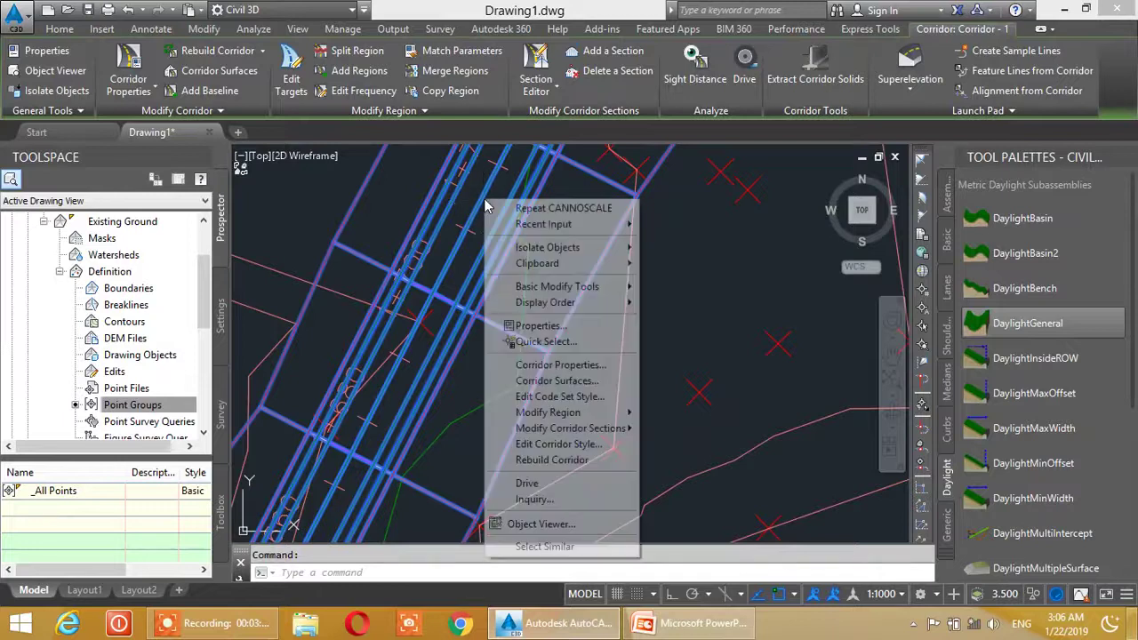
{"action": "left_click", "coordinate": [547, 364]}
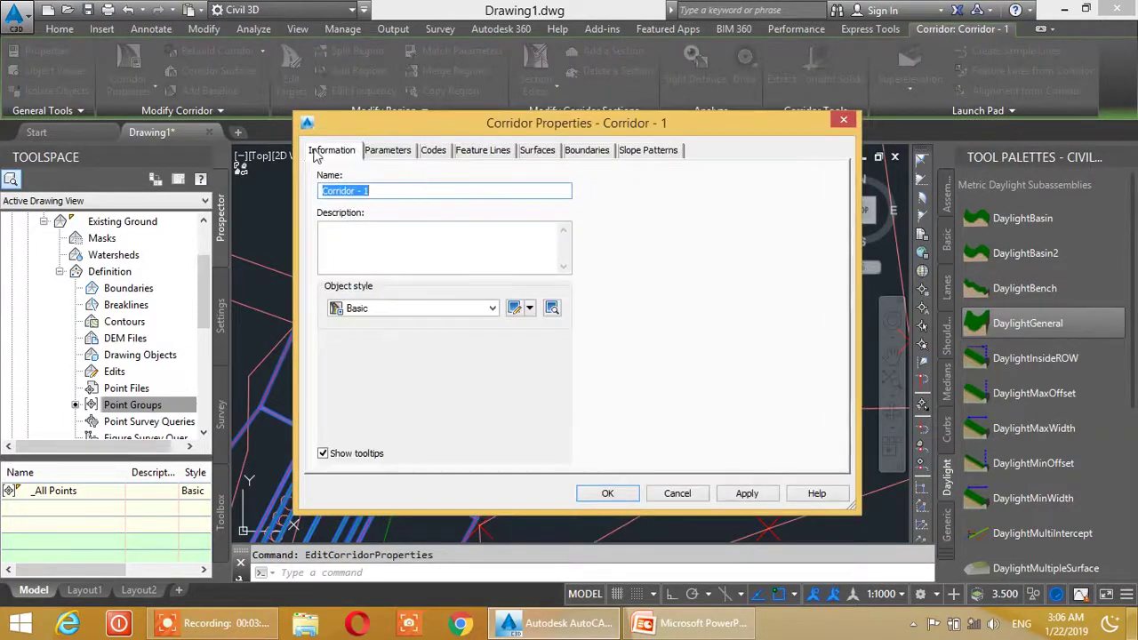
{"action": "left_click", "coordinate": [390, 151]}
{"action": "left_click", "coordinate": [436, 151]}
{"action": "left_click", "coordinate": [482, 150]}
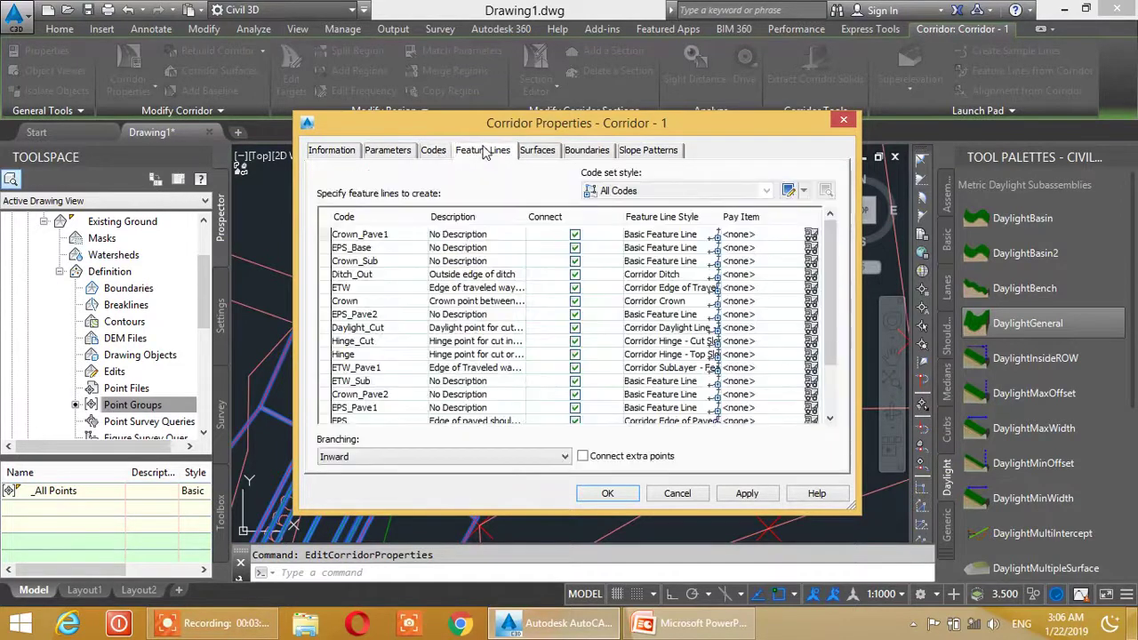
{"action": "left_click", "coordinate": [531, 153]}
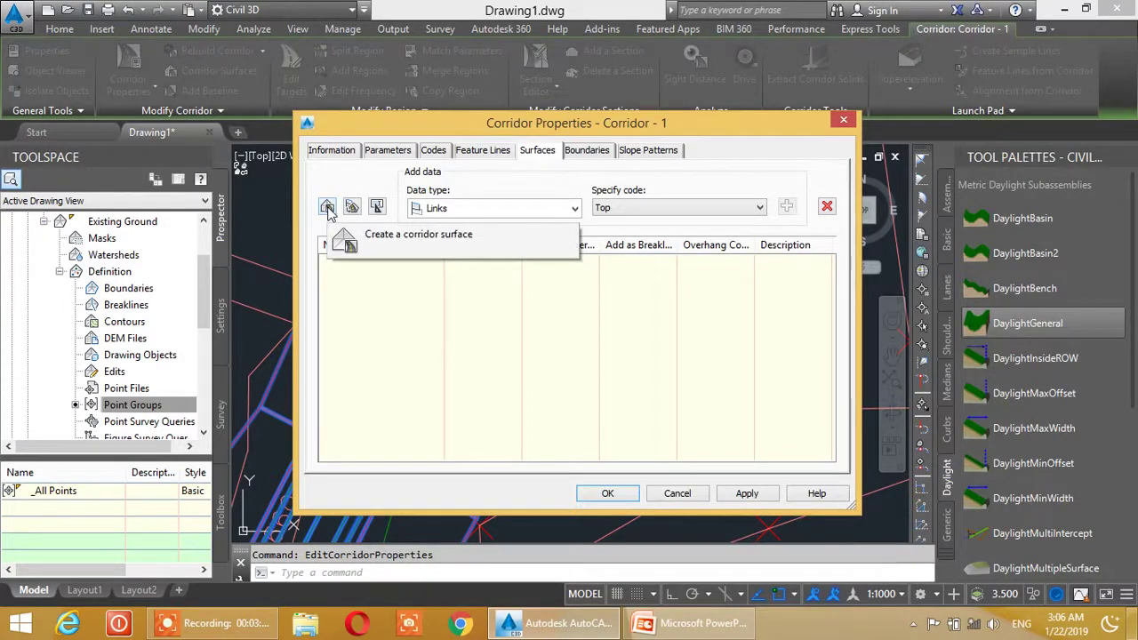
Step: Create a corridor surface and set its overhang correction to Top Links
{"action": "left_click", "coordinate": [327, 207]}
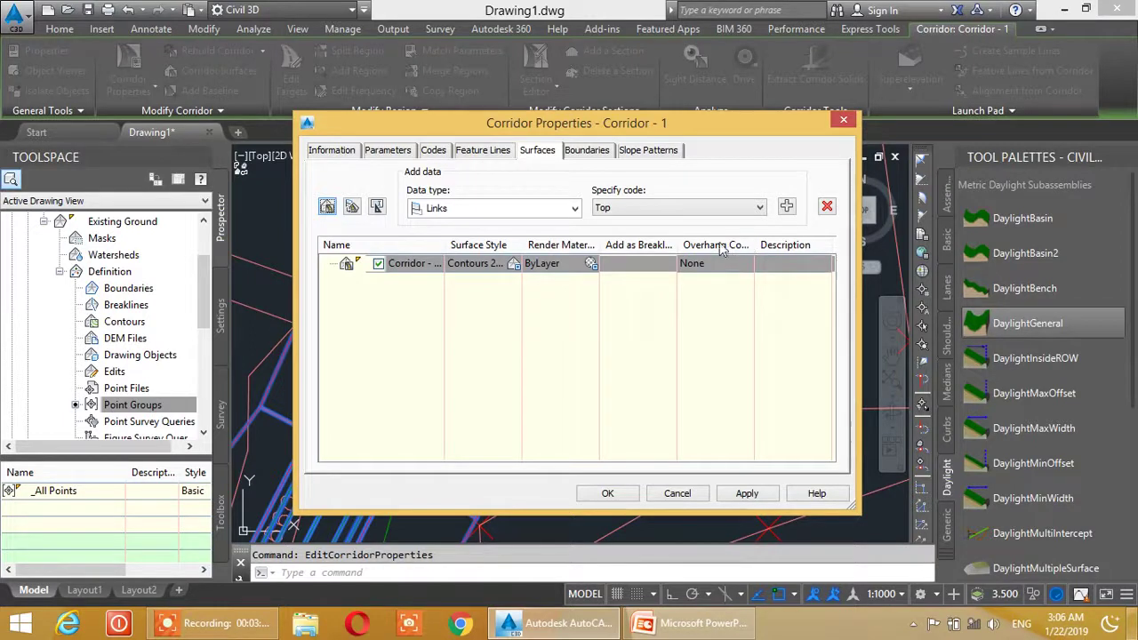
{"action": "left_click_drag", "start_coordinate": [760, 254], "coordinate": [783, 252]}
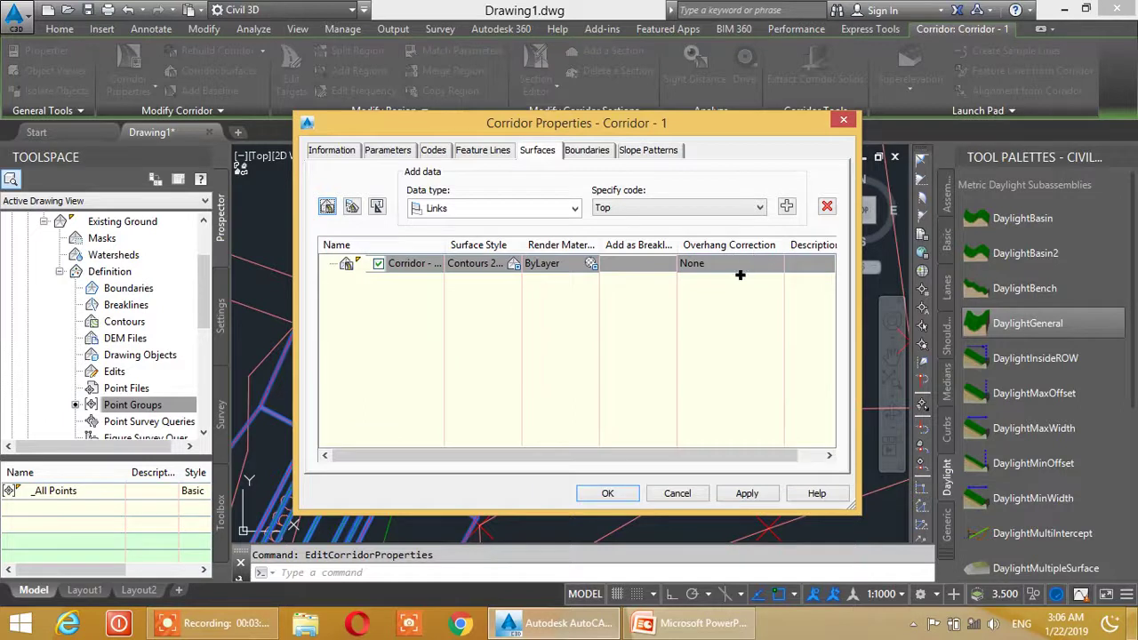
{"action": "left_click", "coordinate": [739, 274]}
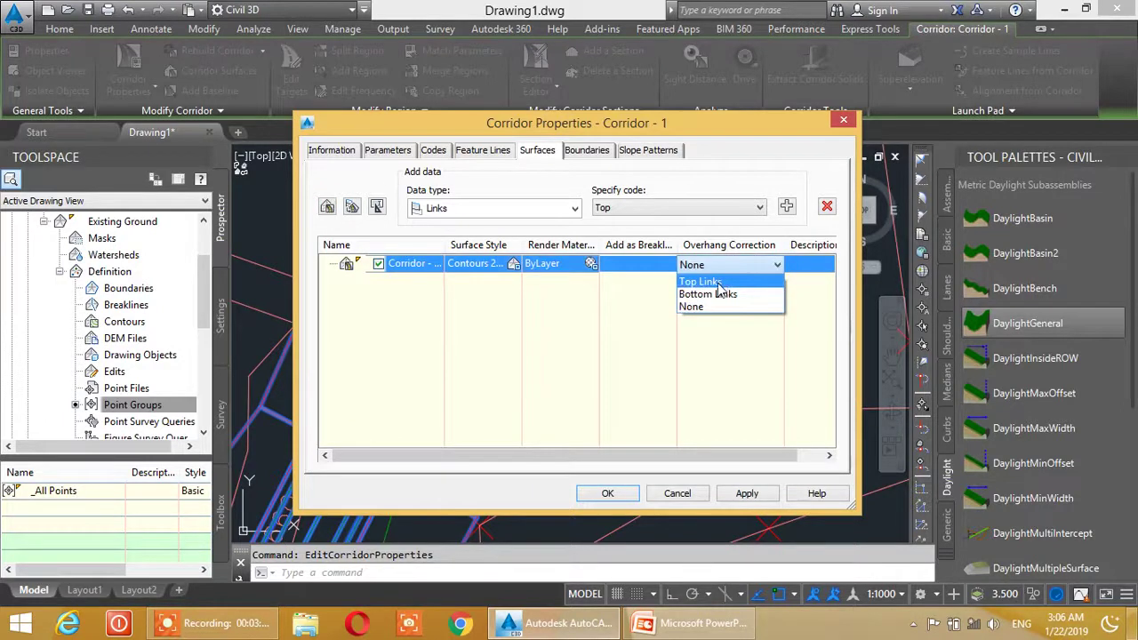
{"action": "left_click", "coordinate": [702, 282]}
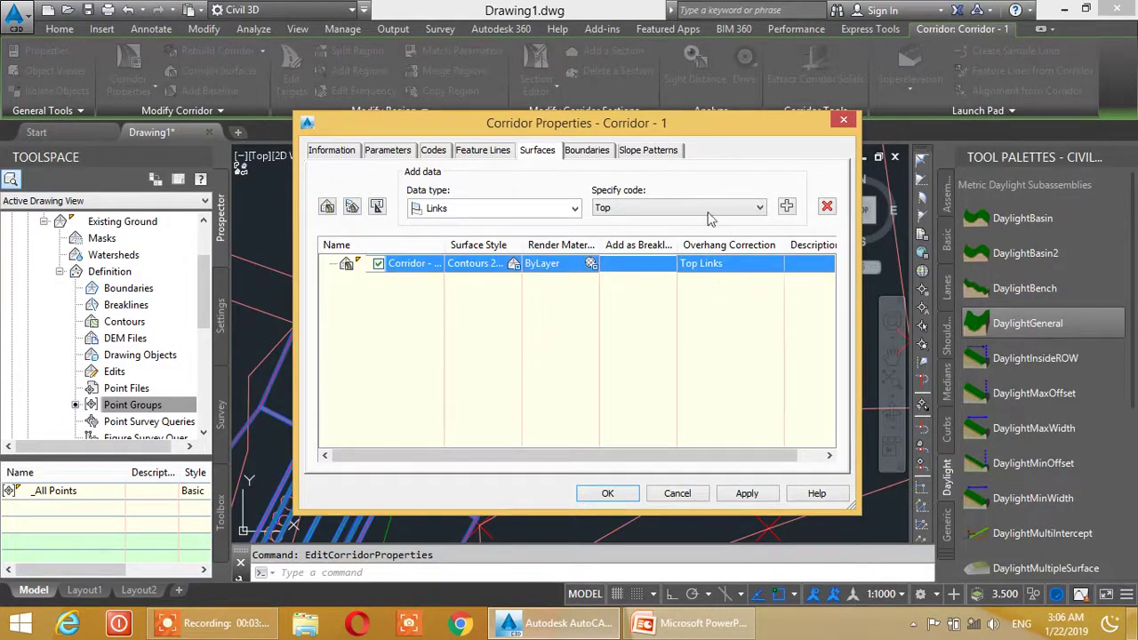
Step: Add the Datum link code as data to the new corridor surface
{"action": "left_click", "coordinate": [759, 207]}
{"action": "left_click", "coordinate": [622, 226]}
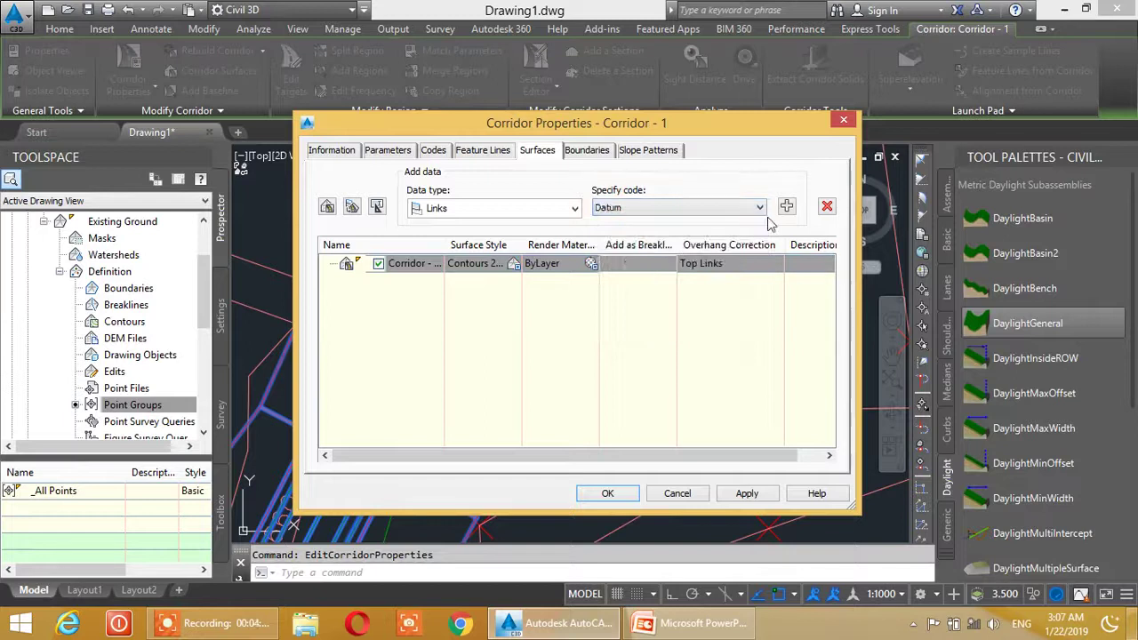
{"action": "left_click", "coordinate": [786, 206]}
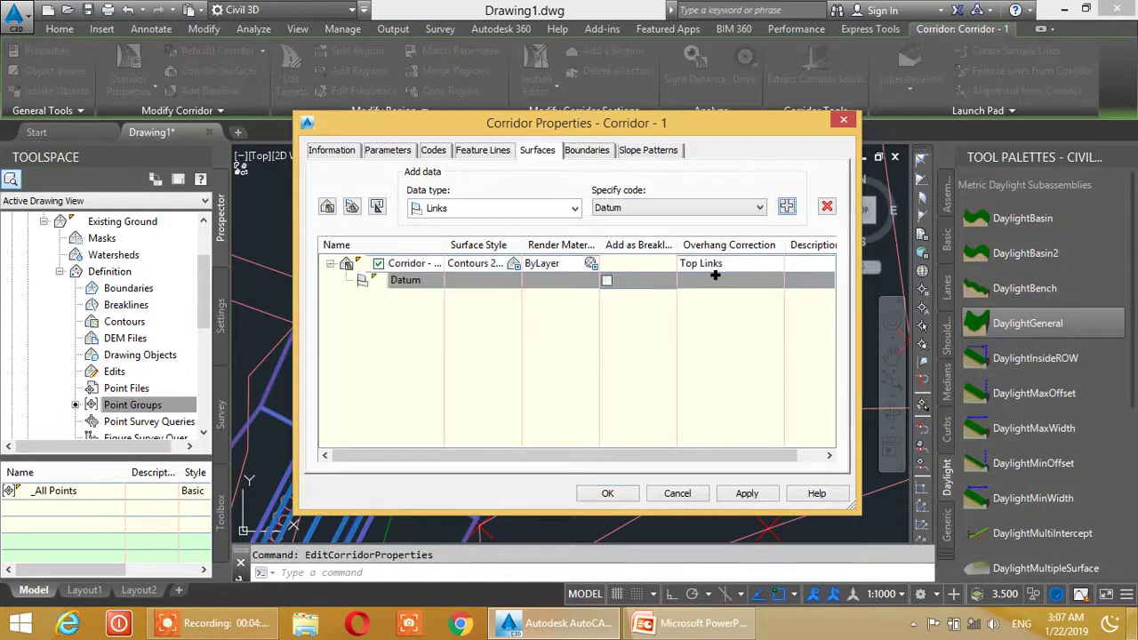
Step: Add an automatic boundary to the corridor surface from the Daylight feature lines
{"action": "left_click", "coordinate": [586, 151]}
{"action": "right_click", "coordinate": [423, 199]}
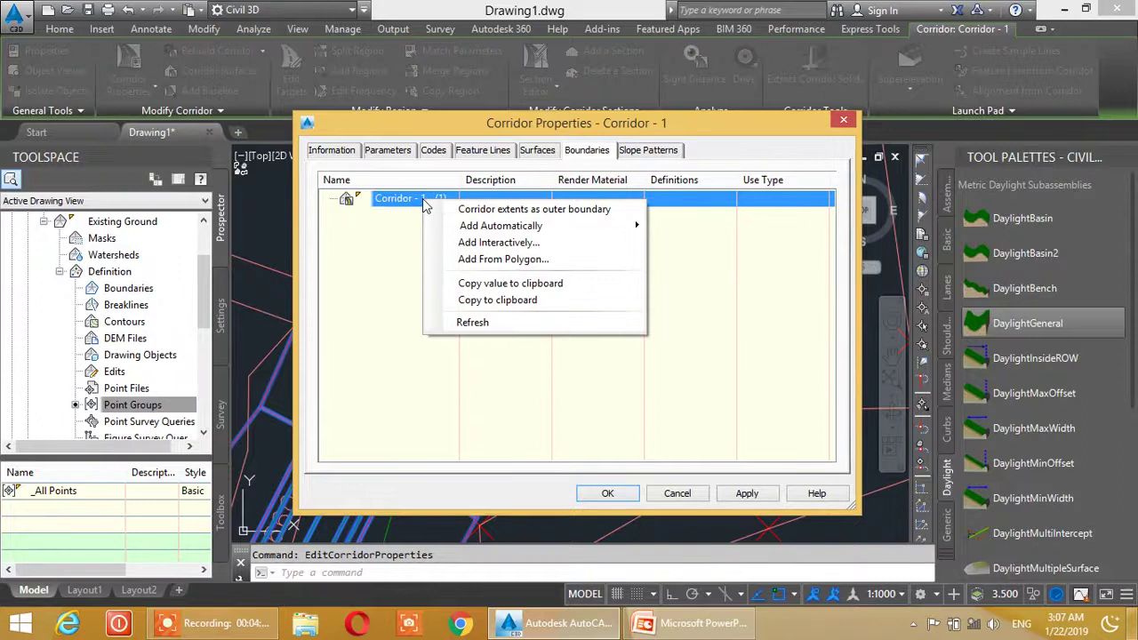
{"action": "mouse_move", "coordinate": [509, 229]}
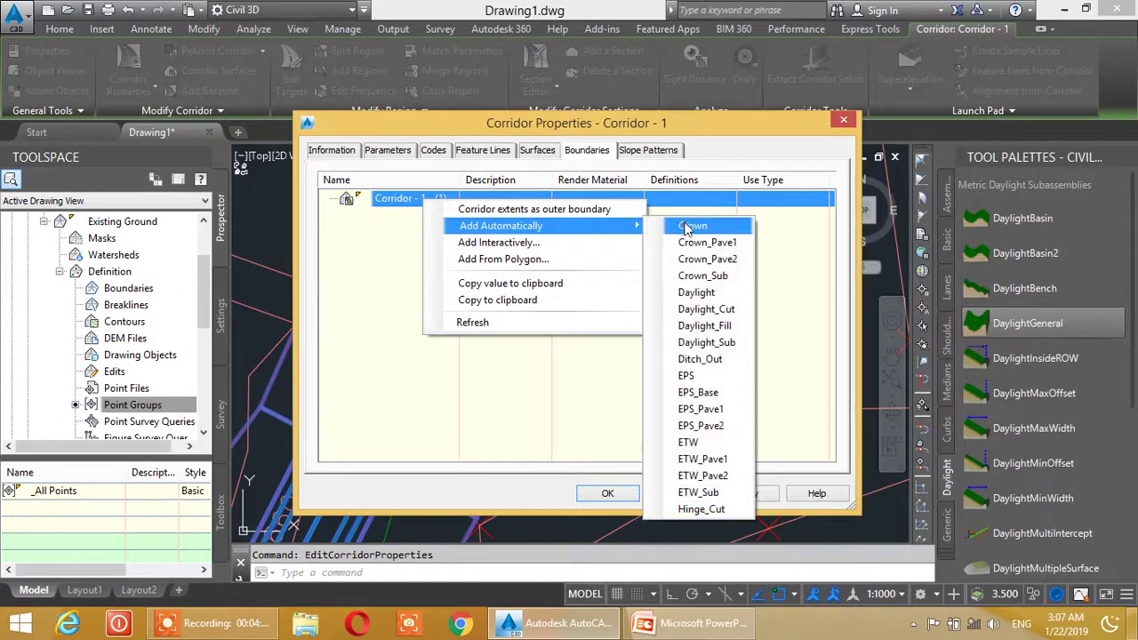
{"action": "left_click", "coordinate": [702, 293]}
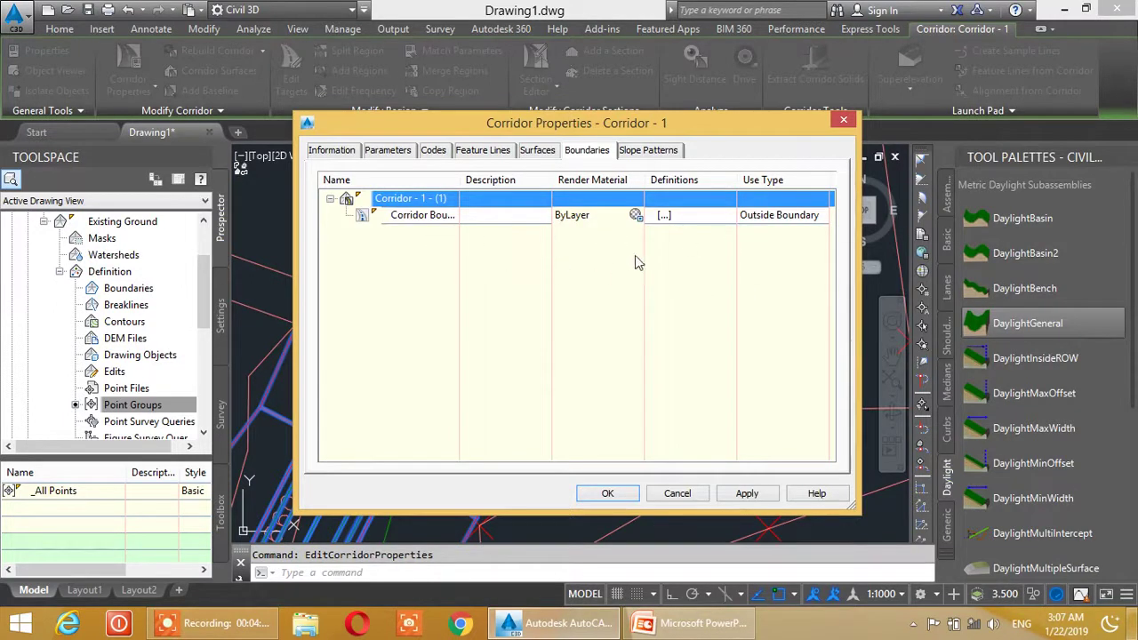
Step: Apply the corridor property changes, rebuild the corridor, and deselect it
{"action": "left_click", "coordinate": [747, 493]}
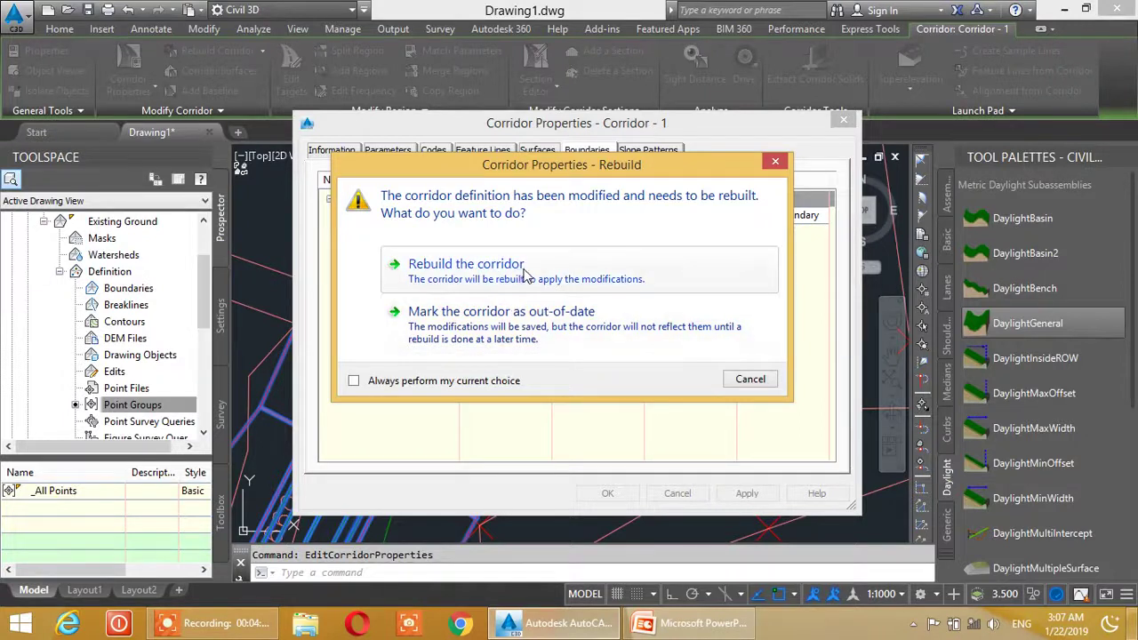
{"action": "left_click", "coordinate": [466, 264]}
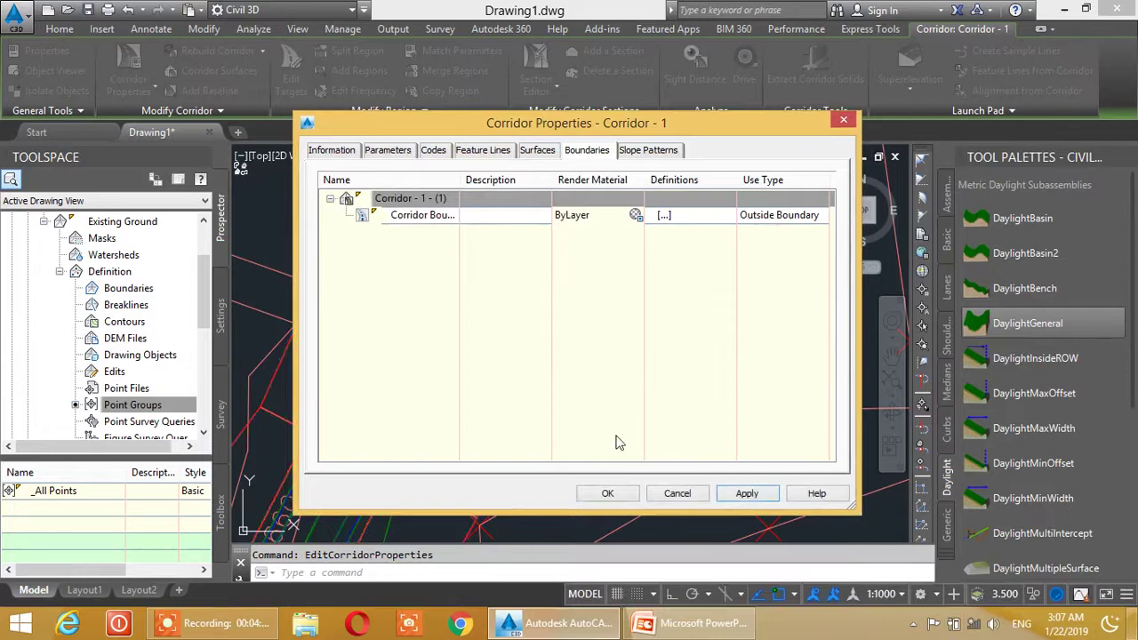
{"action": "left_click", "coordinate": [607, 494]}
{"action": "left_click", "coordinate": [470, 411]}
{"action": "key", "text": "Escape"}
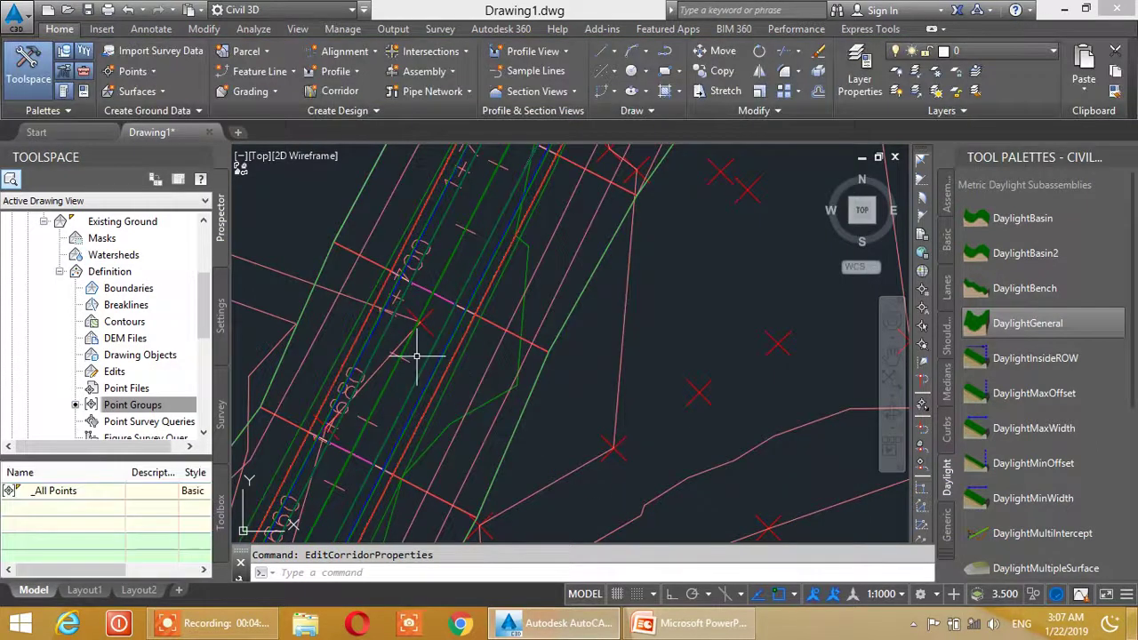
Step: Examine the new corridor surface and its boundary along the road in plan
{"action": "scroll", "coordinate": [394, 407], "scroll_direction": "down", "scroll_amount": 5}
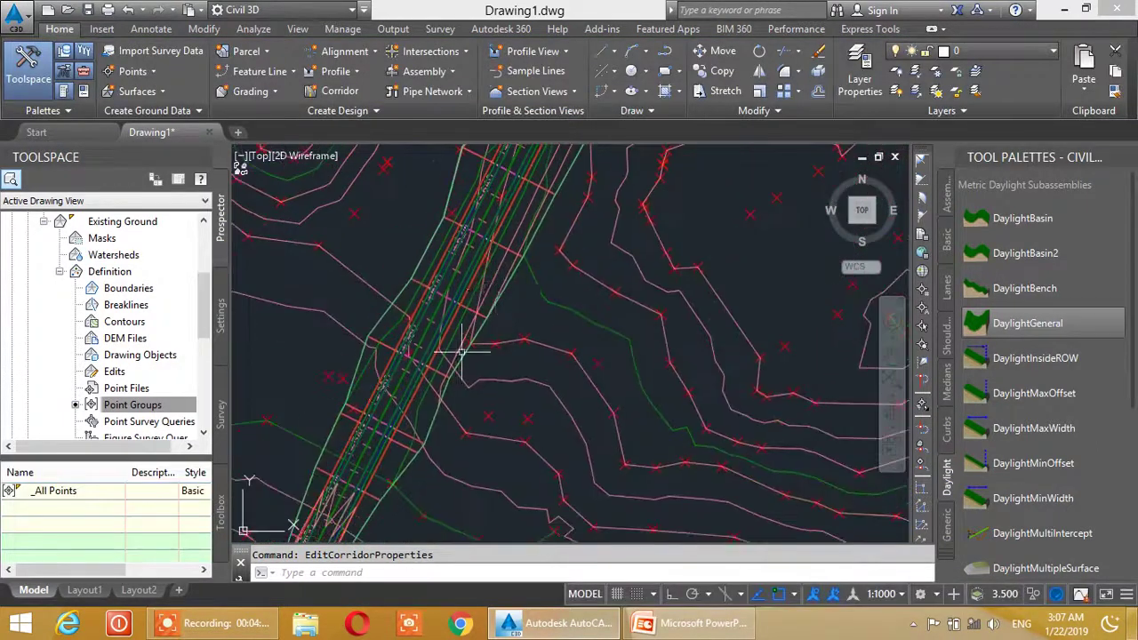
{"action": "scroll", "coordinate": [457, 373], "scroll_direction": "up", "scroll_amount": 5}
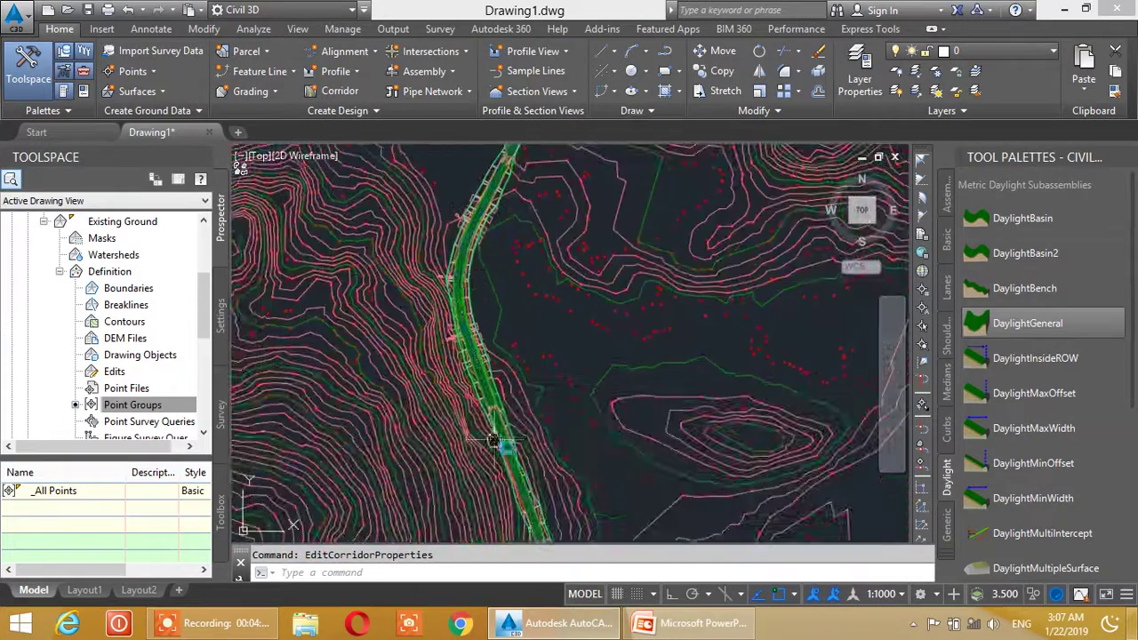
{"action": "scroll", "coordinate": [477, 356], "scroll_direction": "up", "scroll_amount": 3}
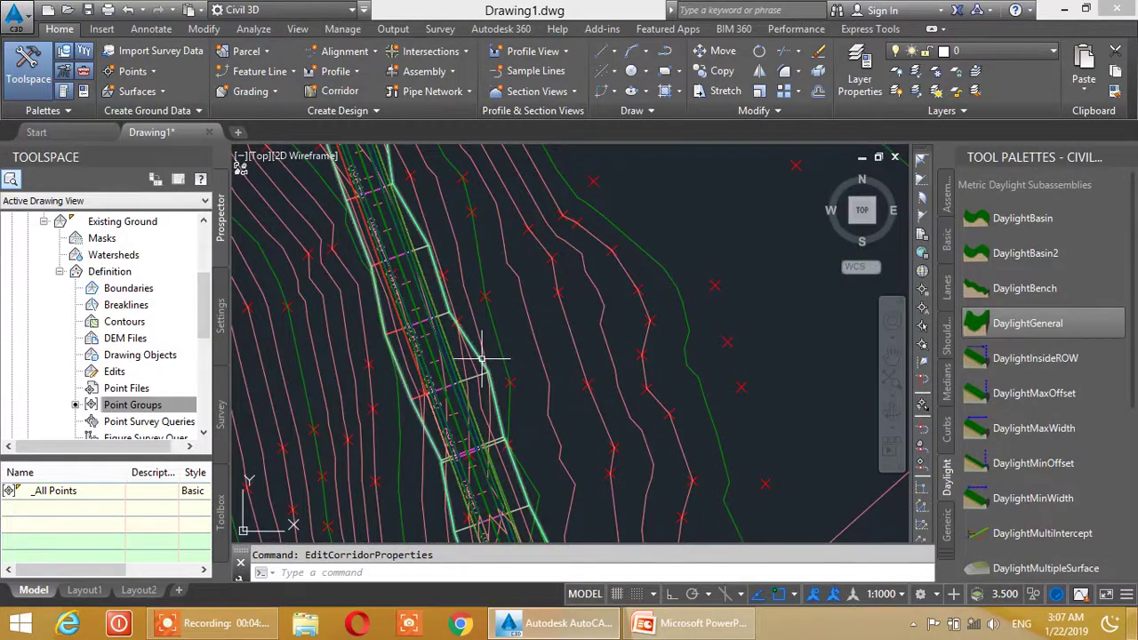
{"action": "mouse_move", "coordinate": [481, 360]}
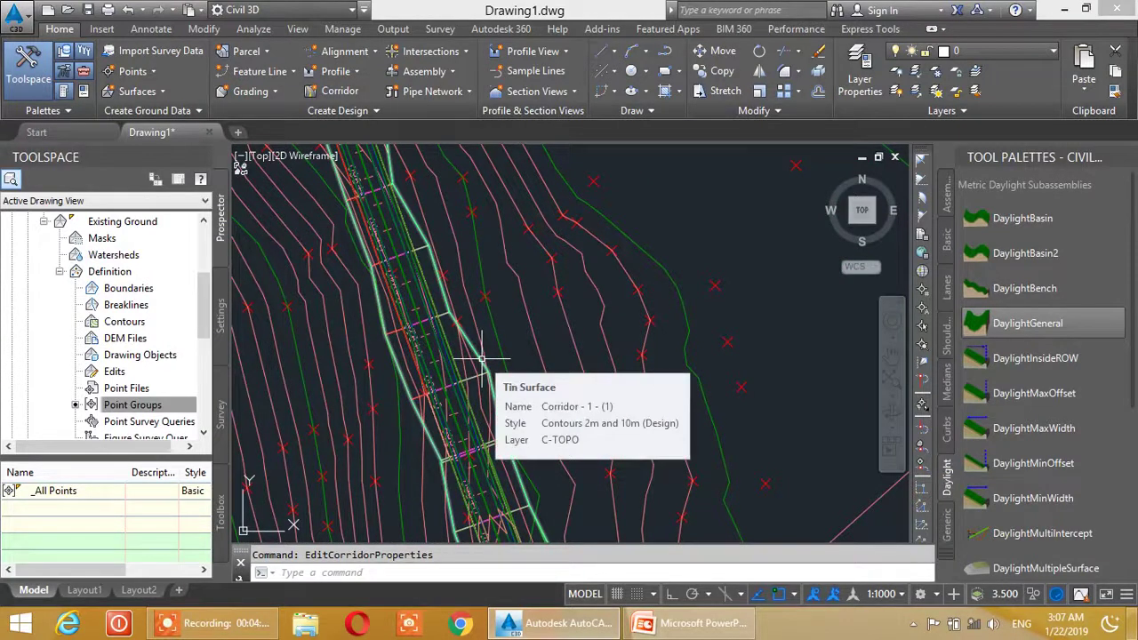
{"action": "scroll", "coordinate": [426, 284], "scroll_direction": "down", "scroll_amount": 5}
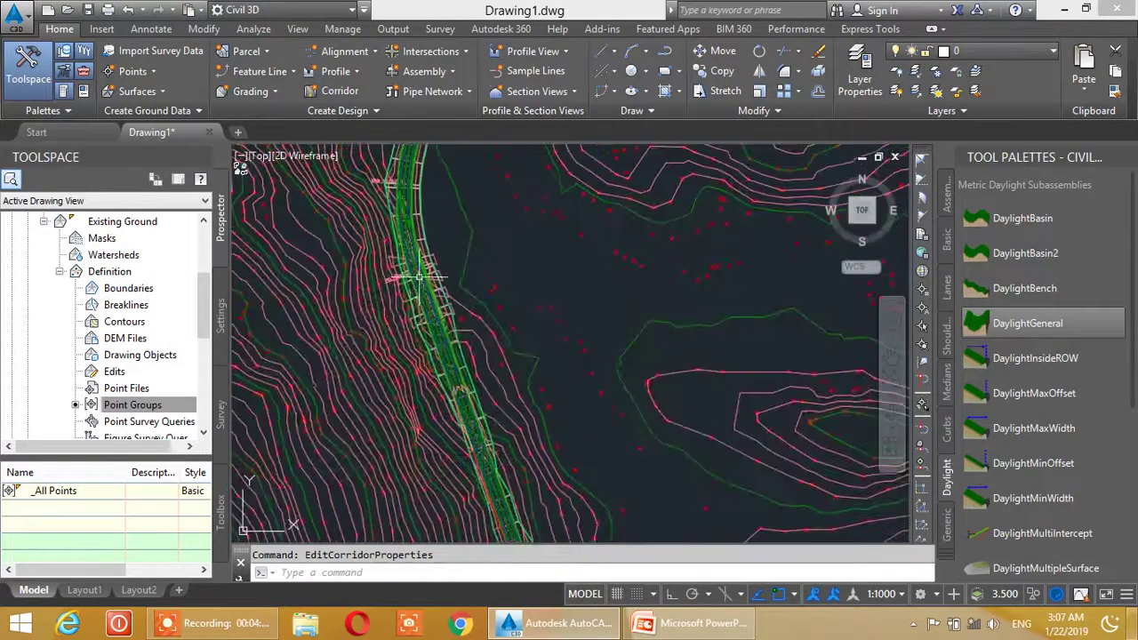
{"action": "scroll", "coordinate": [426, 285], "scroll_direction": "up", "scroll_amount": 5}
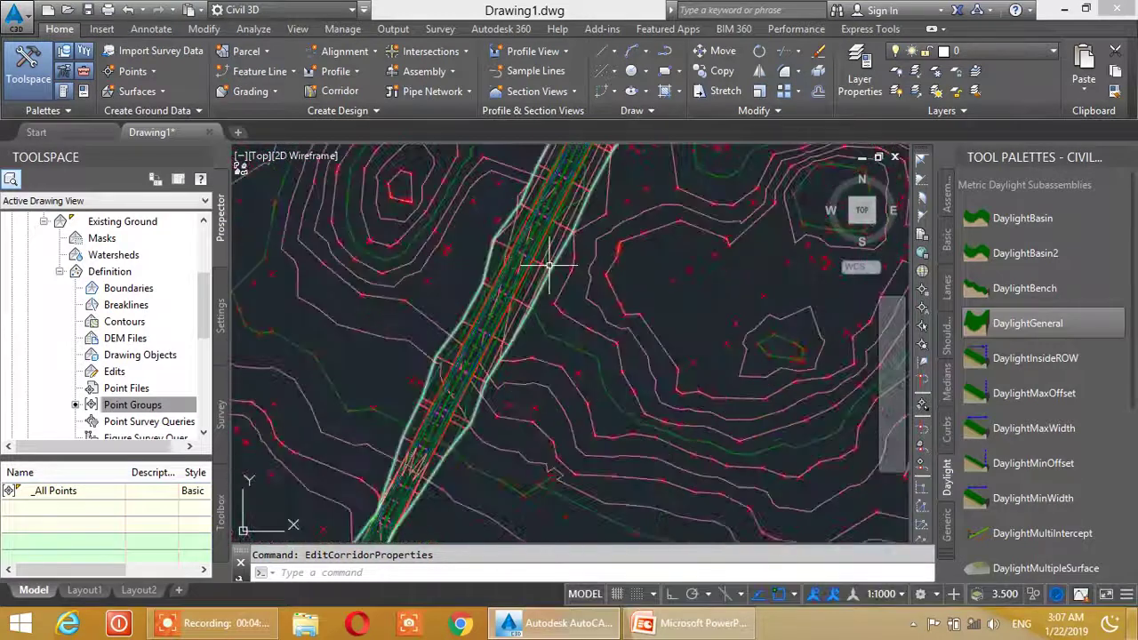
Step: Start creating sample lines along Alignment - 1, choosing the alignment from the list
{"action": "mouse_move", "coordinate": [553, 259]}
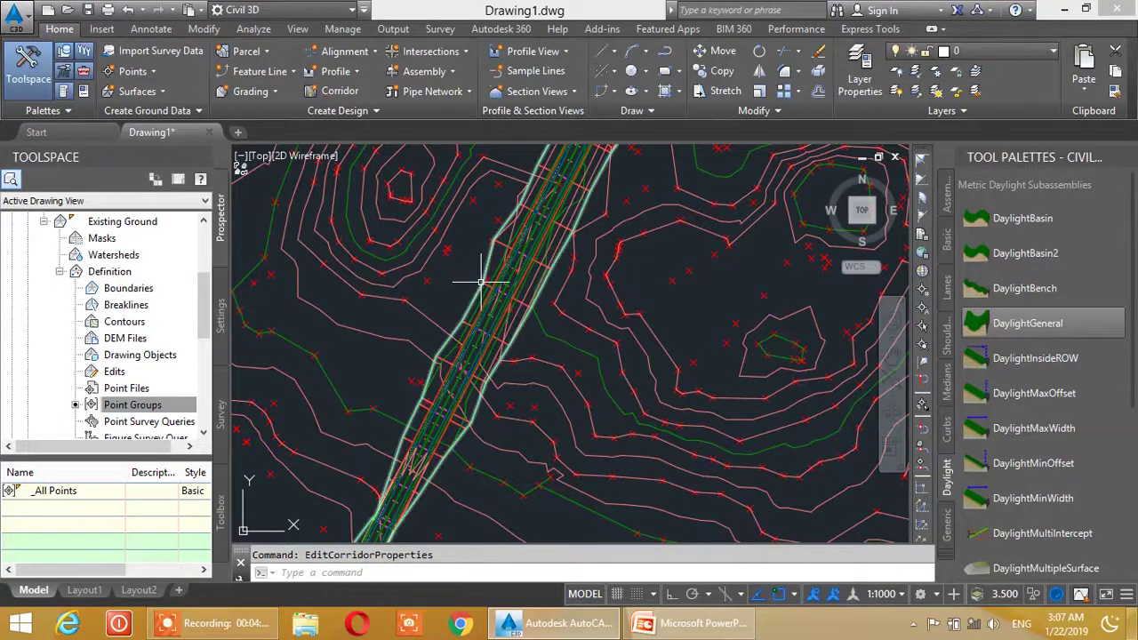
{"action": "scroll", "coordinate": [436, 284], "scroll_direction": "up", "scroll_amount": 4}
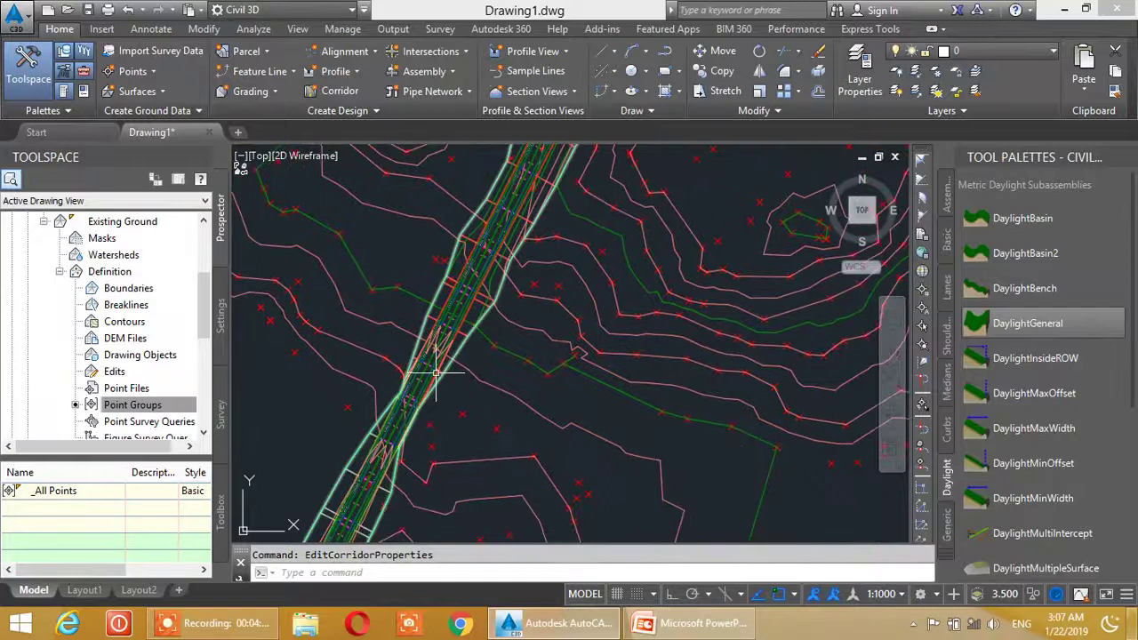
{"action": "mouse_move", "coordinate": [402, 283]}
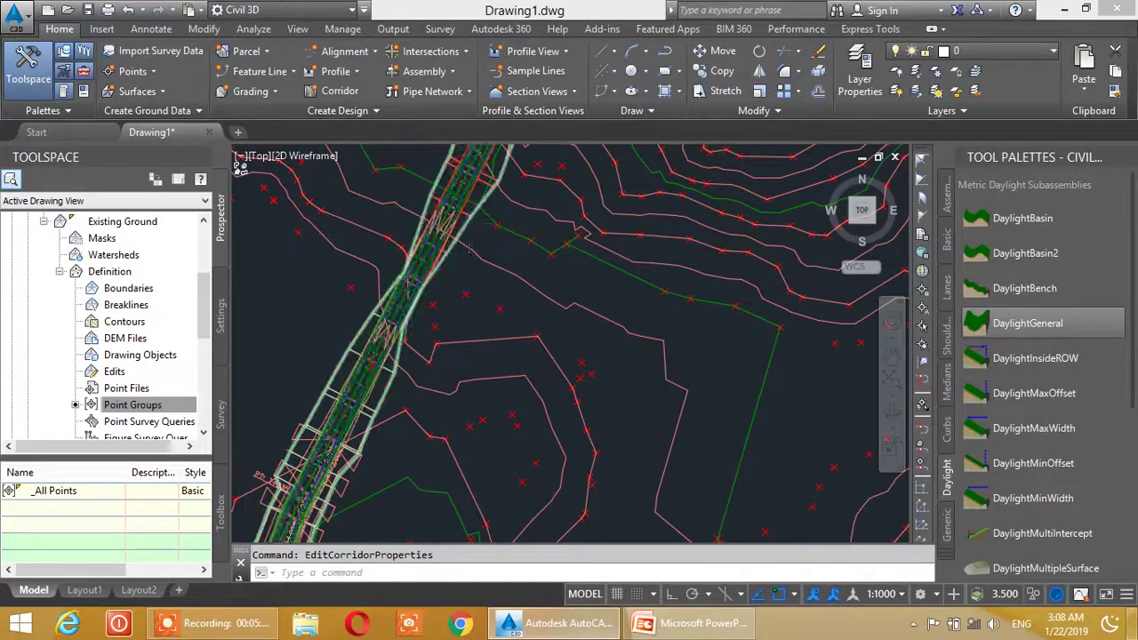
{"action": "scroll", "coordinate": [457, 223], "scroll_direction": "up", "scroll_amount": 2}
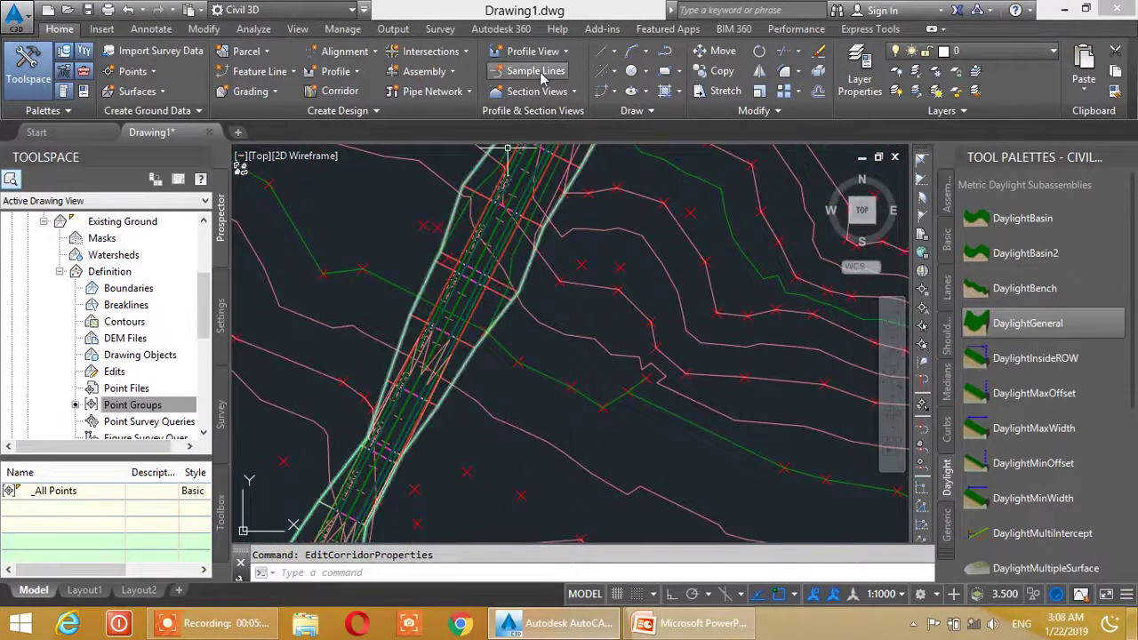
{"action": "left_click", "coordinate": [511, 78]}
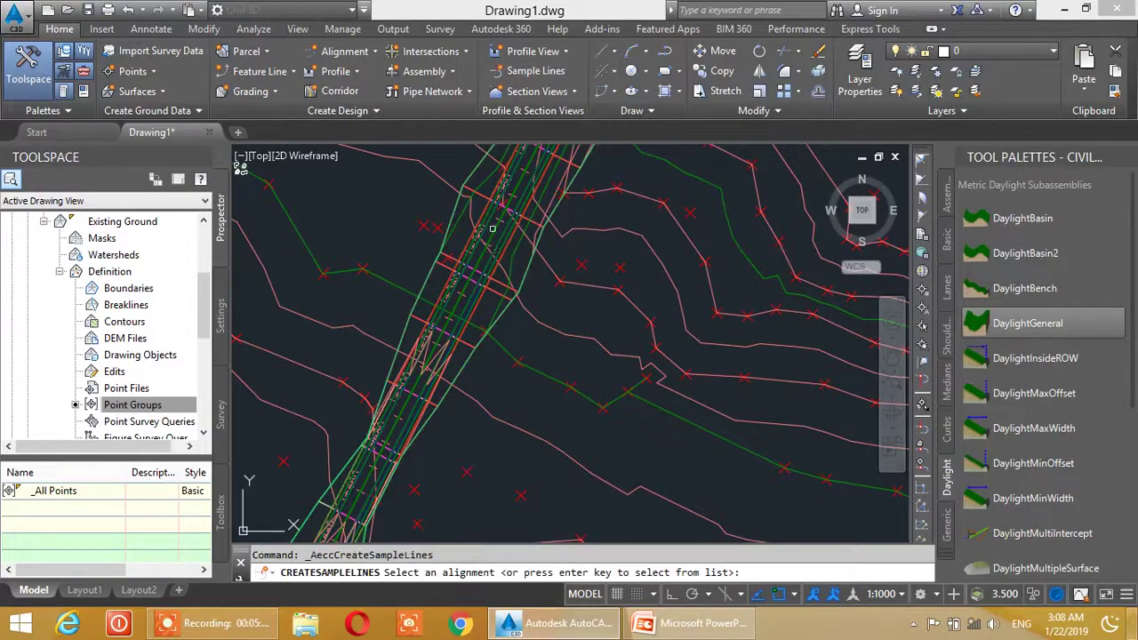
{"action": "key", "text": "Return"}
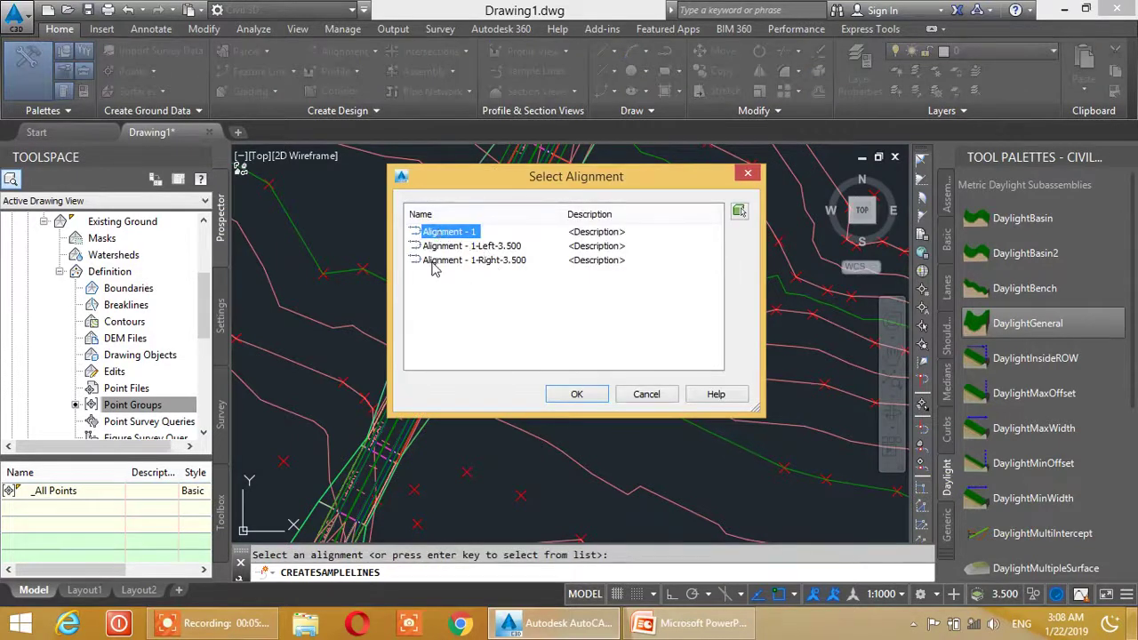
{"action": "left_click", "coordinate": [594, 397]}
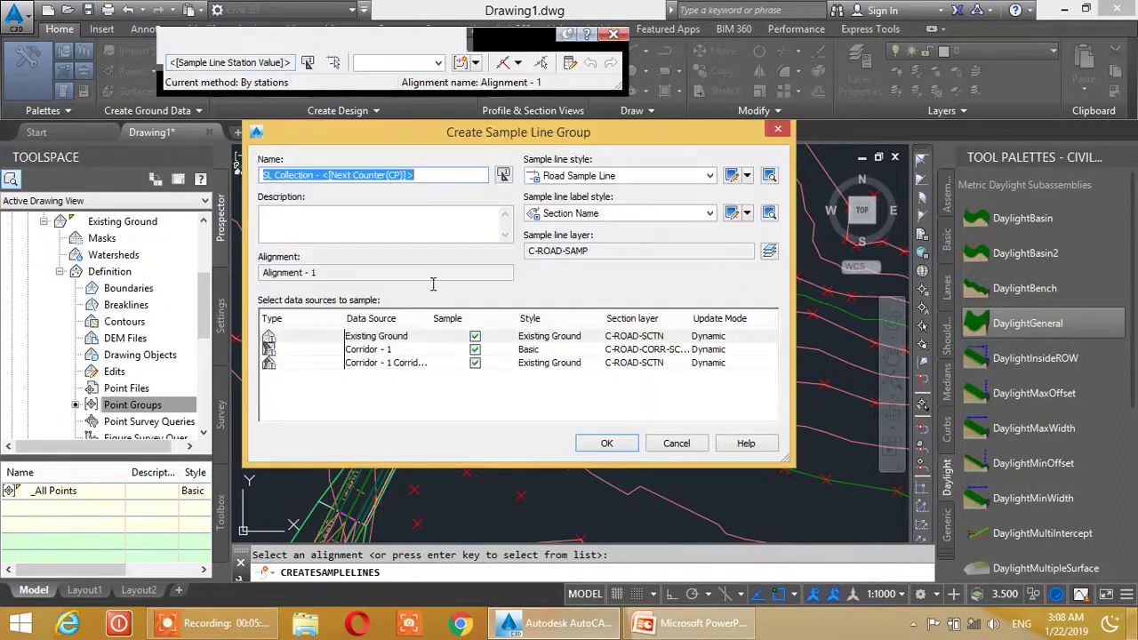
Step: Name the new sample line group SL Collection - 1
{"action": "left_click_drag", "start_coordinate": [587, 133], "coordinate": [549, 135]}
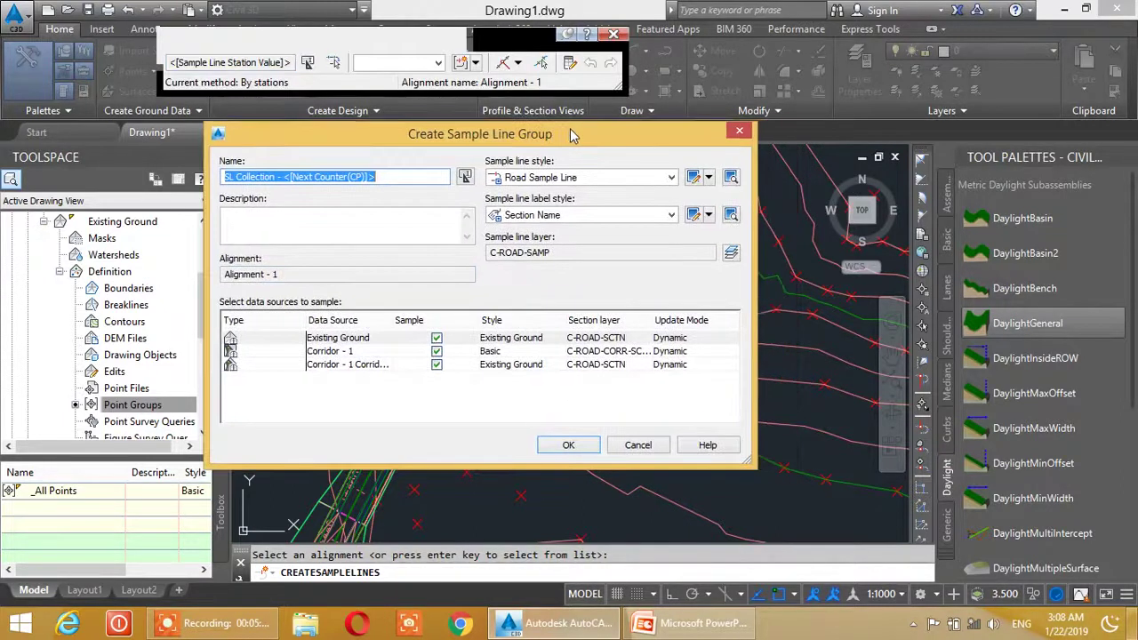
{"action": "left_click_drag", "start_coordinate": [391, 182], "coordinate": [302, 180]}
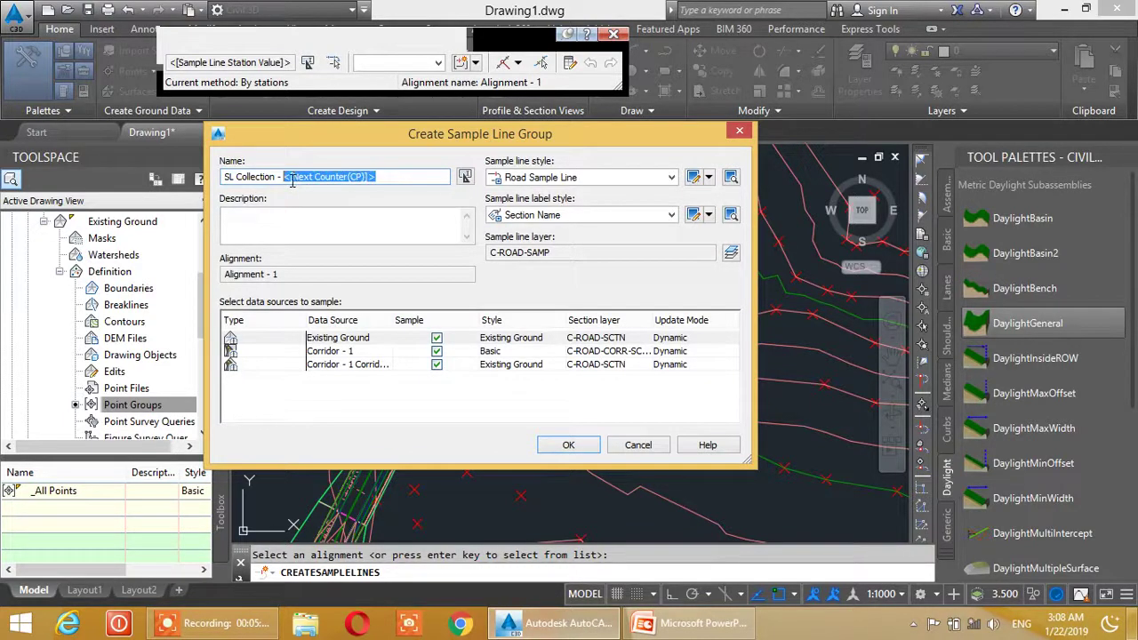
{"action": "type", "text": "1"}
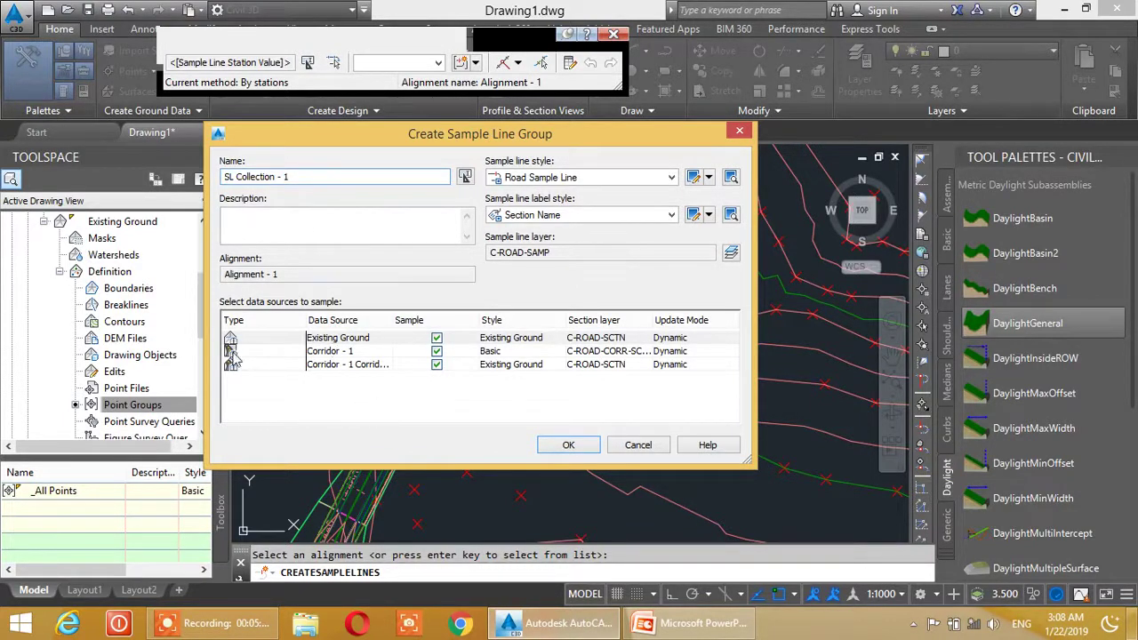
Step: Set the corridor surface's section style to Finished Ground among the sampled data sources and create the sample line group
{"action": "left_click", "coordinate": [358, 339]}
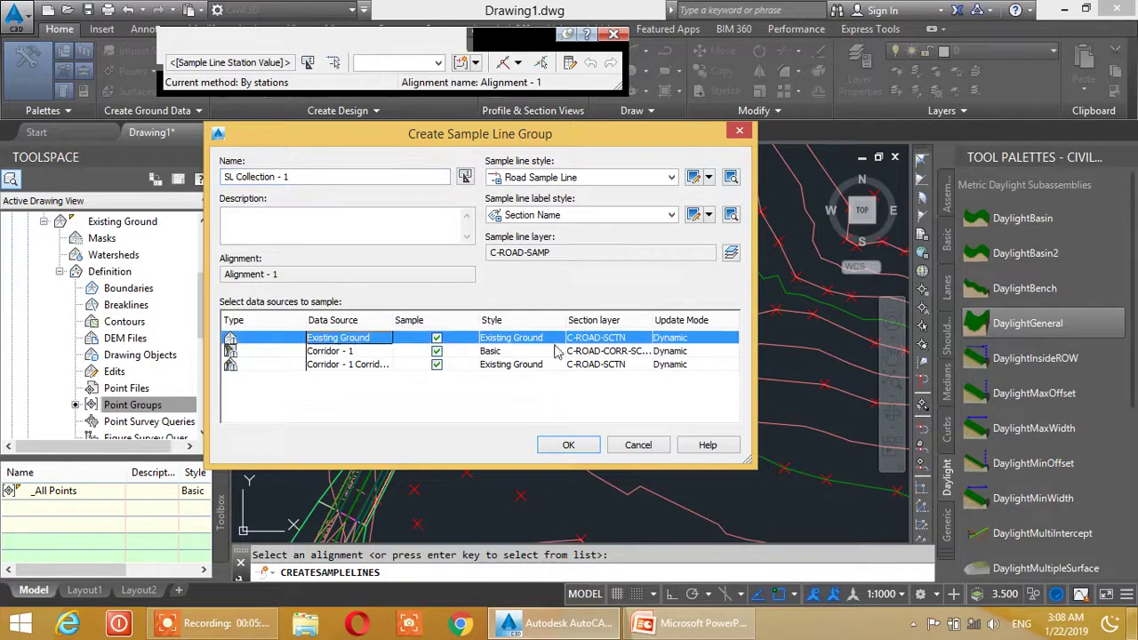
{"action": "left_click", "coordinate": [313, 351]}
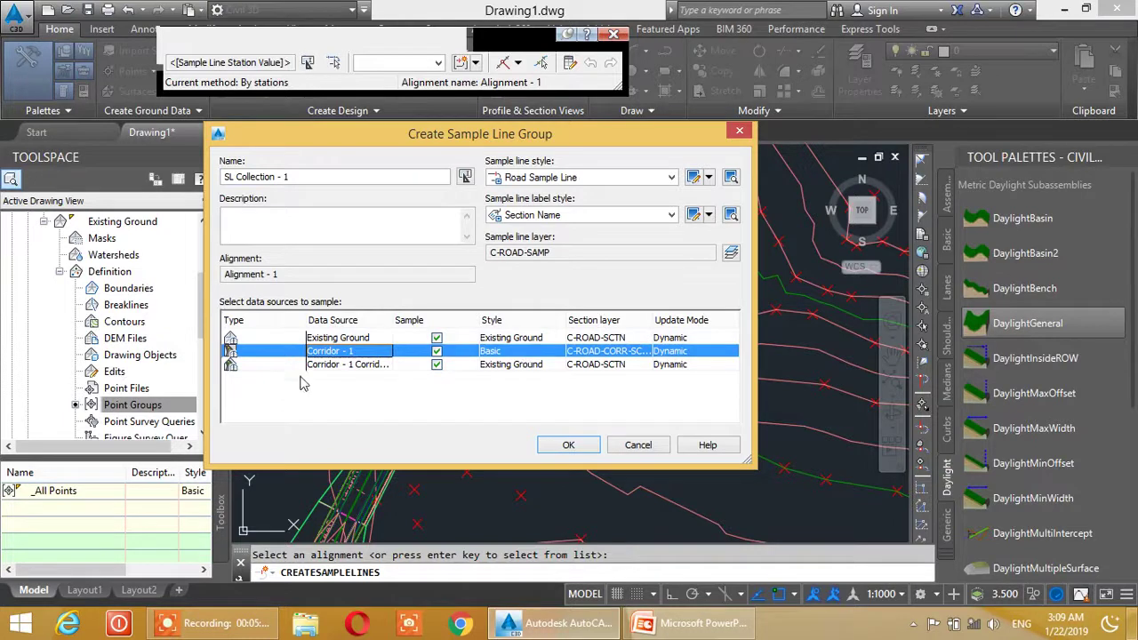
{"action": "left_click", "coordinate": [335, 369]}
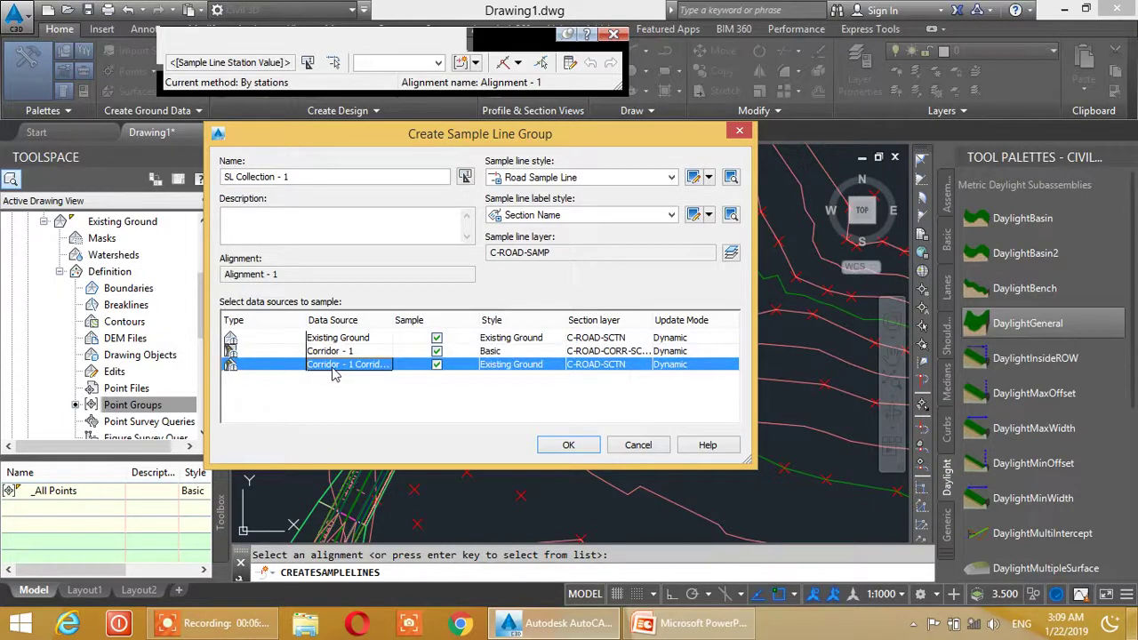
{"action": "left_click", "coordinate": [391, 340]}
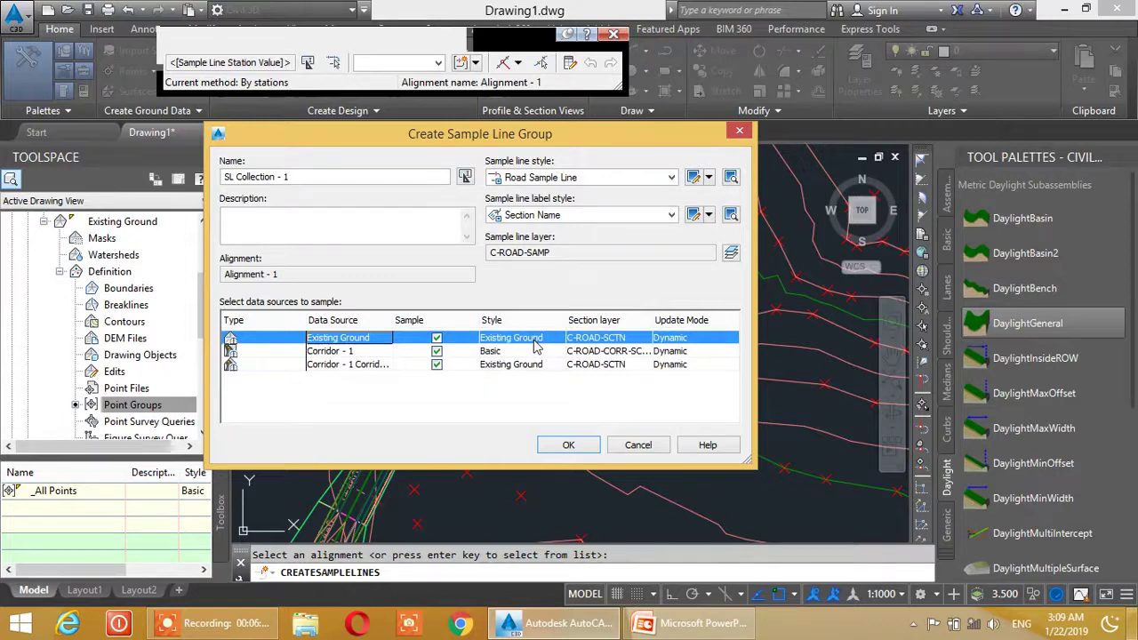
{"action": "left_click", "coordinate": [399, 353]}
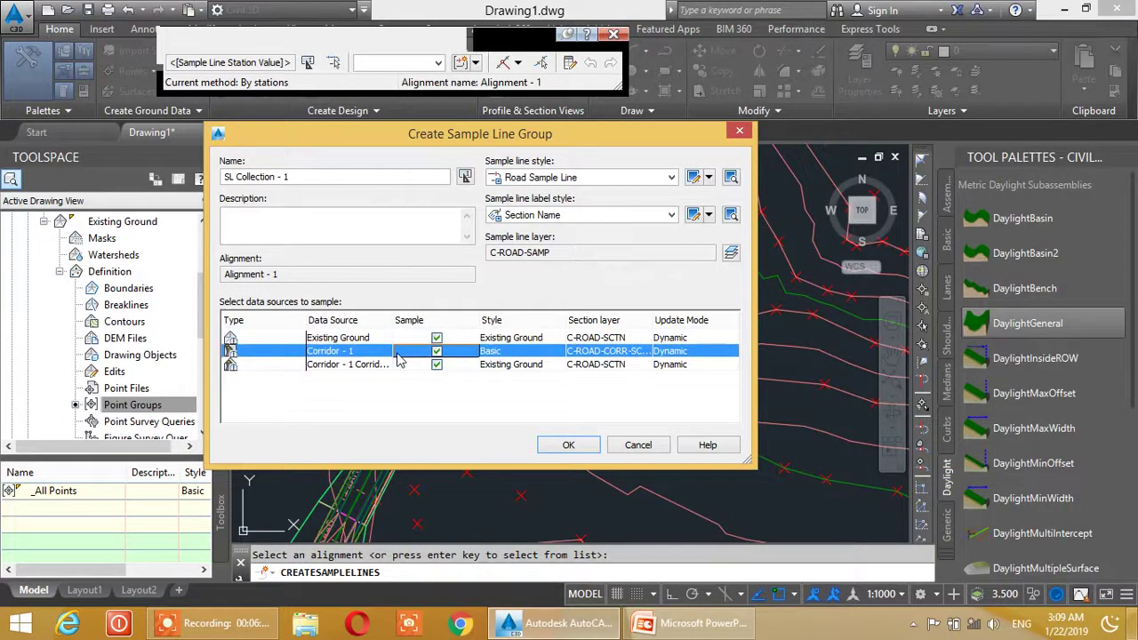
{"action": "left_click", "coordinate": [514, 365]}
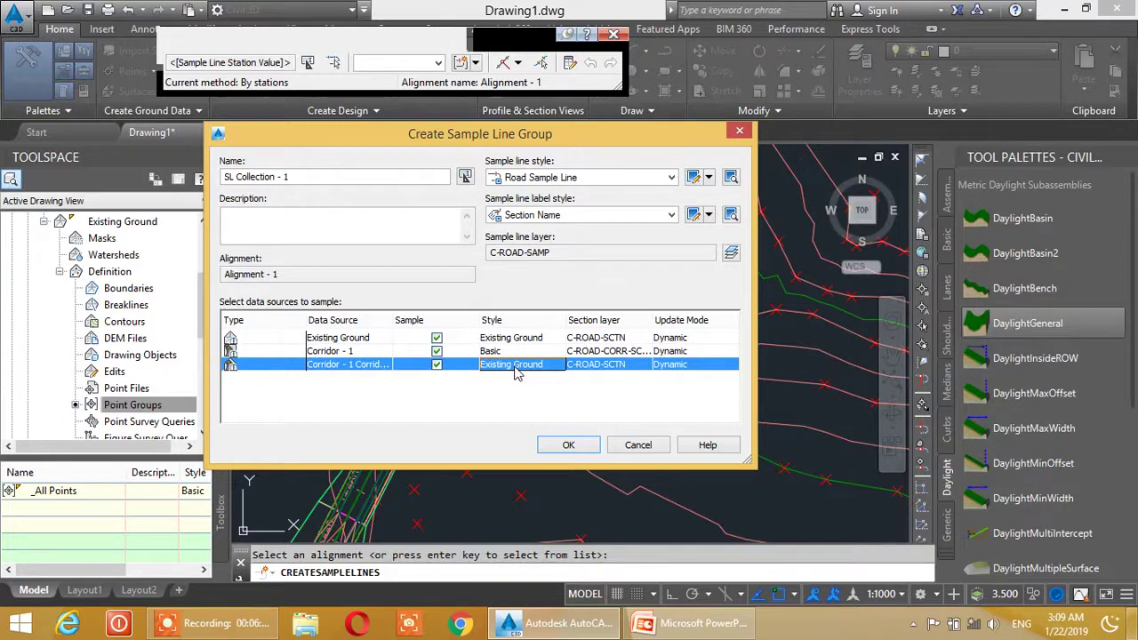
{"action": "left_click", "coordinate": [519, 369]}
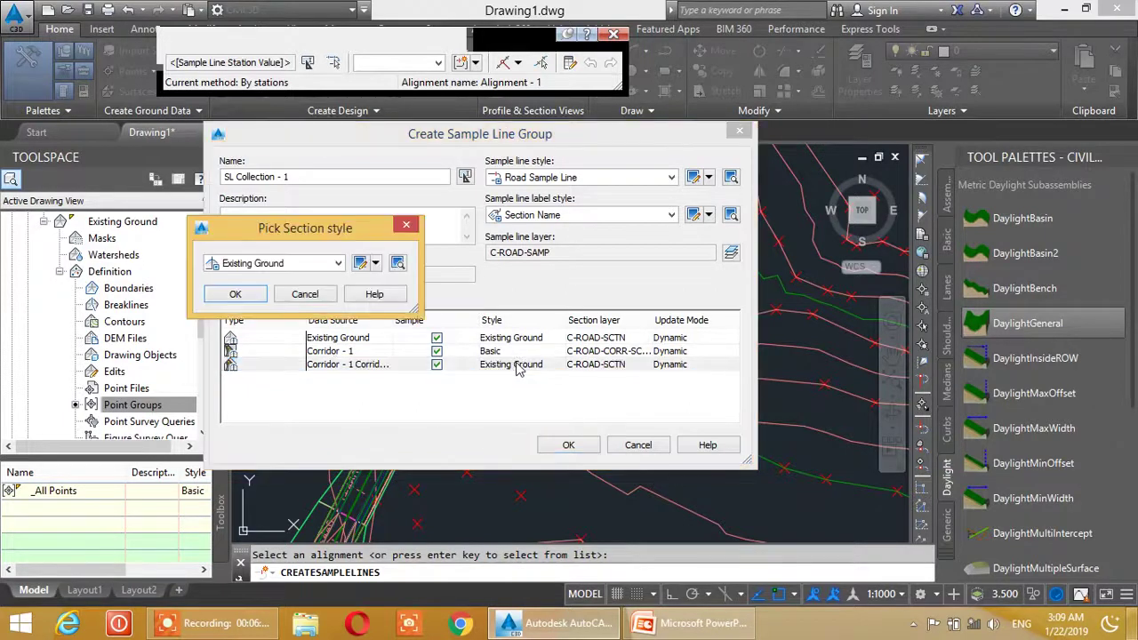
{"action": "left_click", "coordinate": [293, 263]}
{"action": "left_click", "coordinate": [267, 289]}
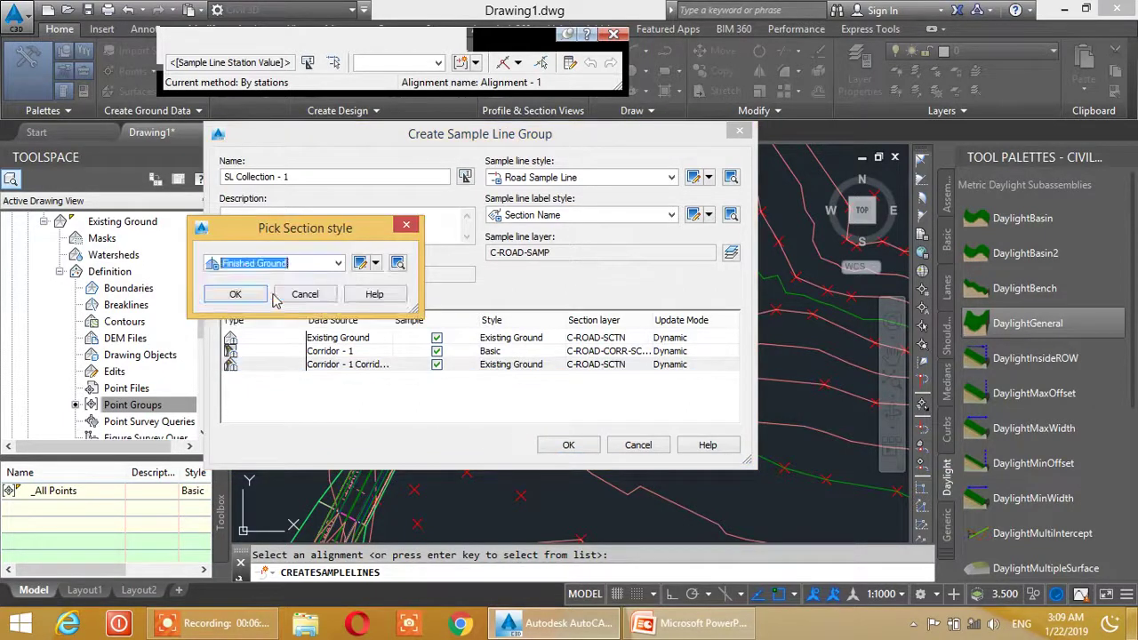
{"action": "left_click", "coordinate": [235, 294]}
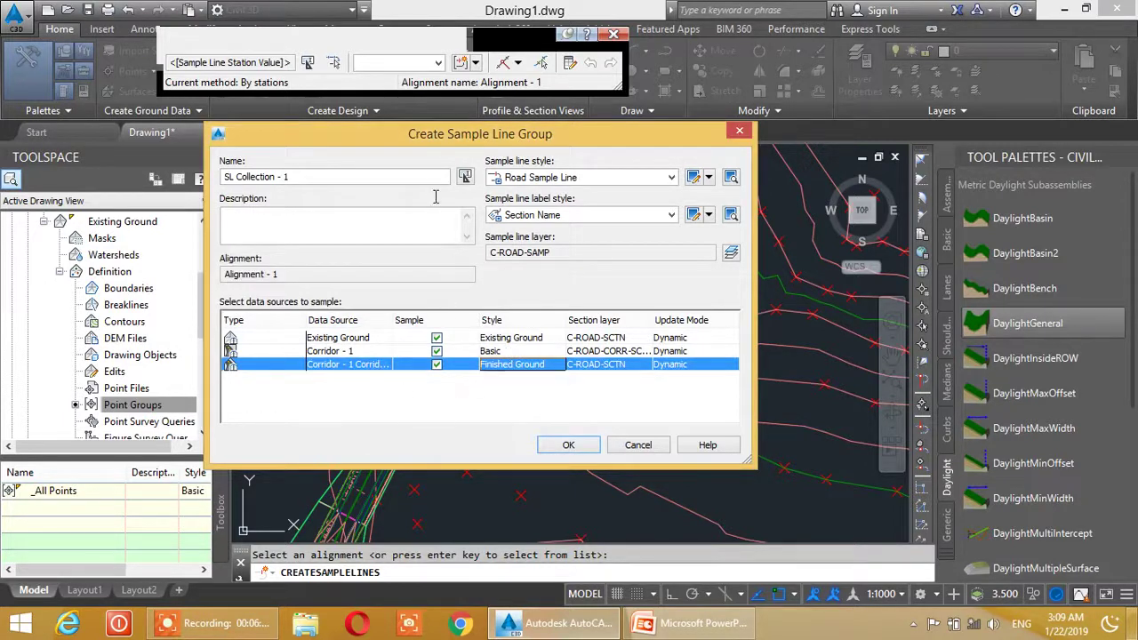
{"action": "left_click", "coordinate": [572, 445]}
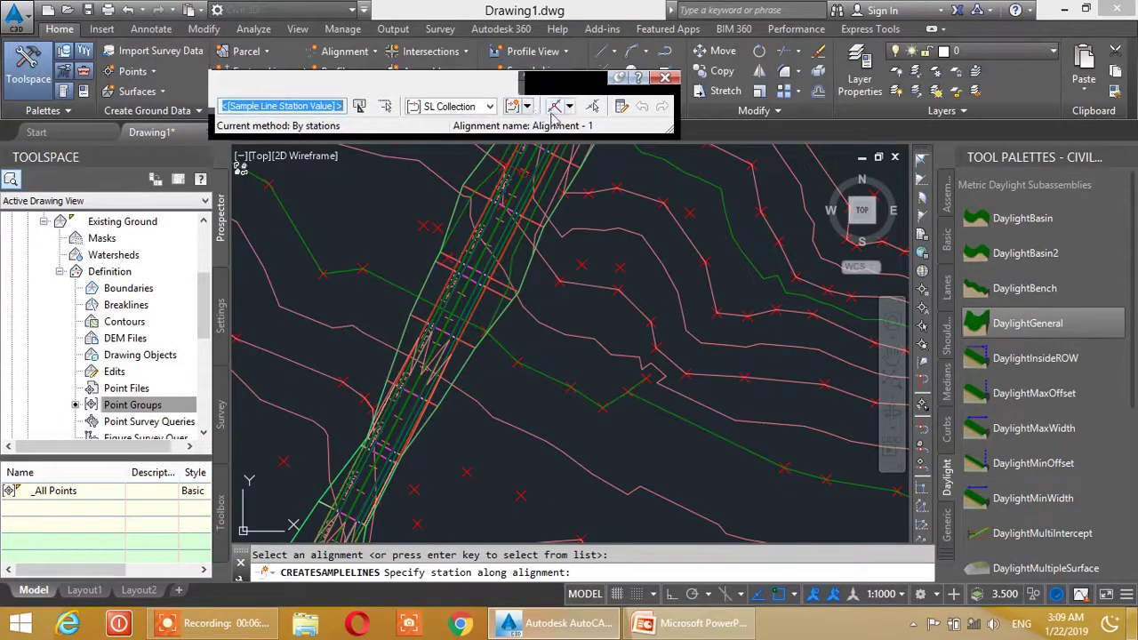
Step: Change the sample line creation method to By range of stations
{"action": "left_click", "coordinate": [569, 107]}
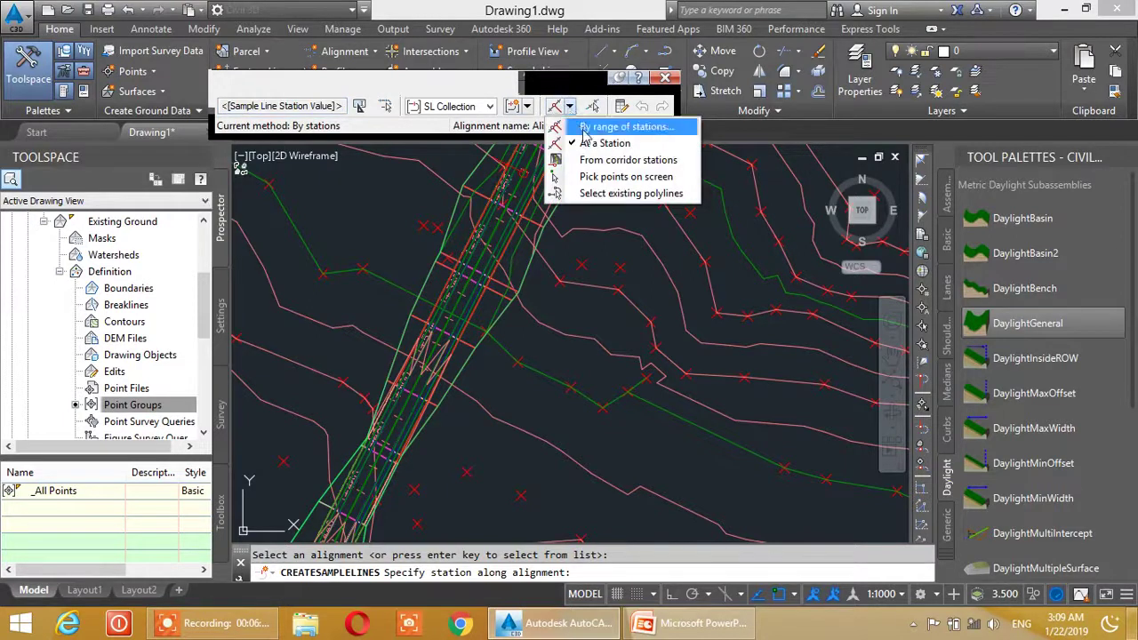
{"action": "left_click", "coordinate": [588, 131]}
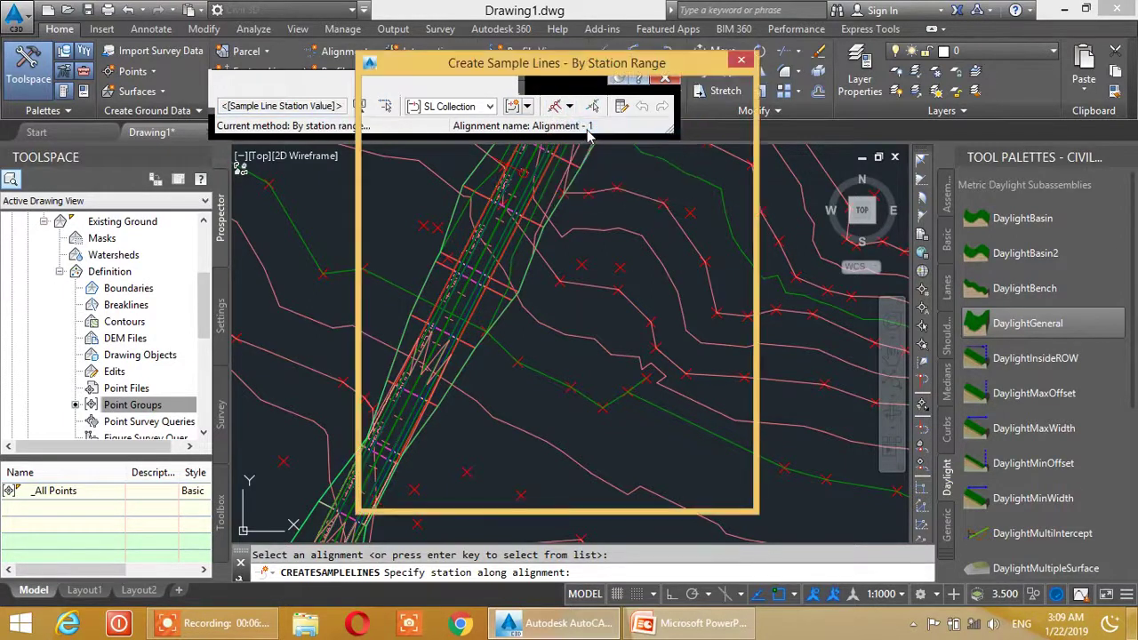
{"action": "left_click_drag", "start_coordinate": [515, 78], "coordinate": [420, 76]}
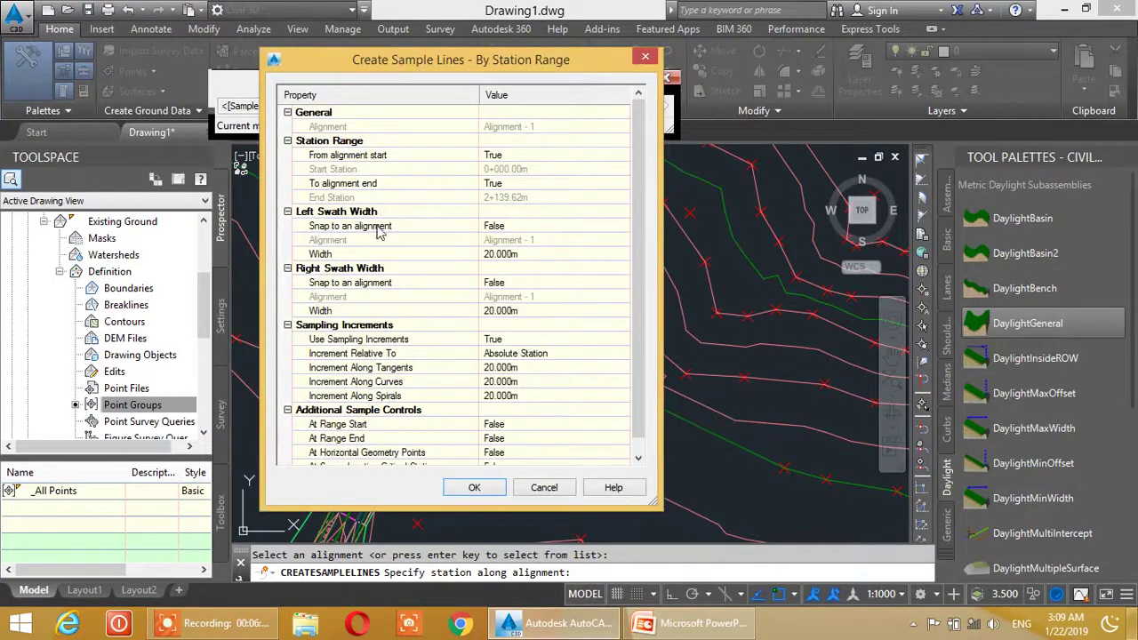
{"action": "left_click_drag", "start_coordinate": [511, 68], "coordinate": [752, 75]}
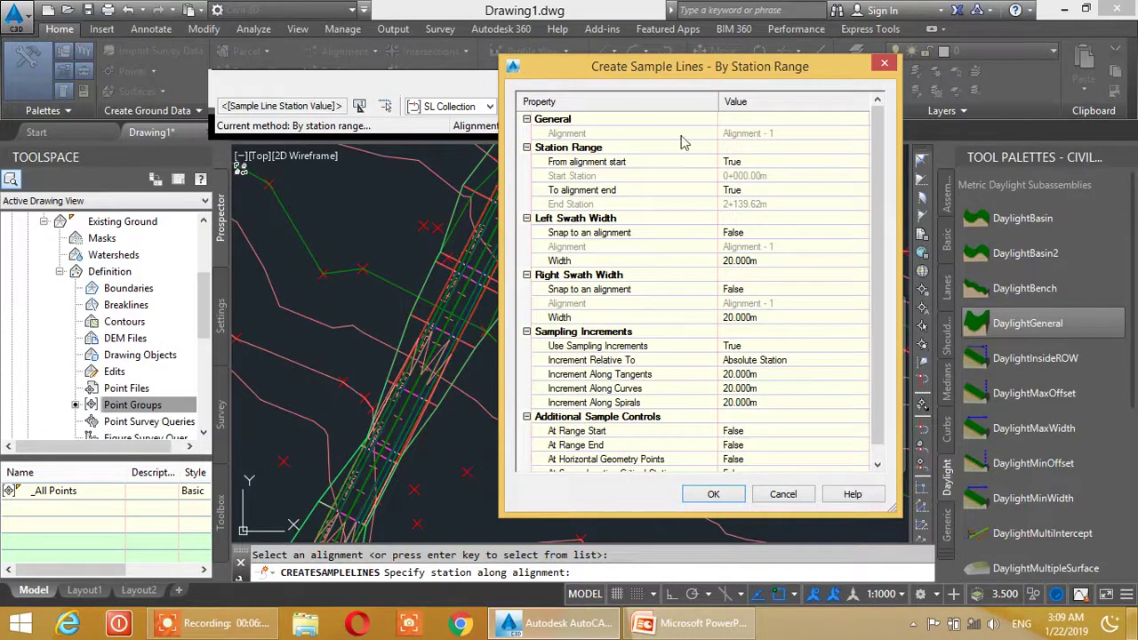
Step: Set both the left and right swath widths of the sample lines to 25 m
{"action": "left_click_drag", "start_coordinate": [721, 71], "coordinate": [590, 67]}
{"action": "left_click", "coordinate": [633, 257]}
{"action": "type", "text": "25"}
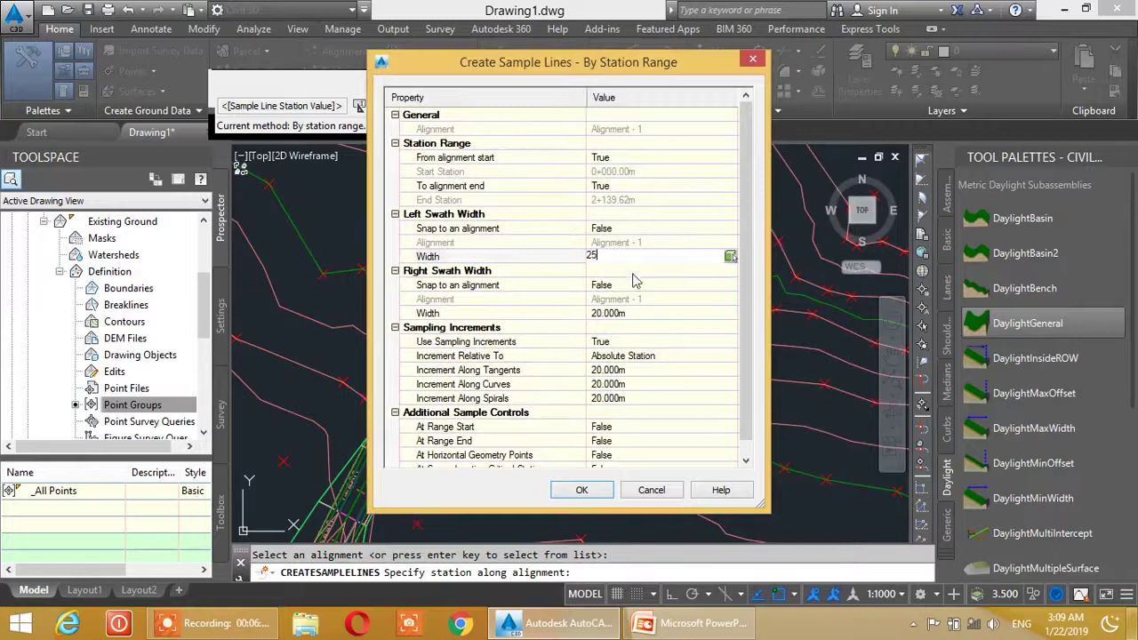
{"action": "left_click", "coordinate": [636, 313]}
{"action": "type", "text": "5"}
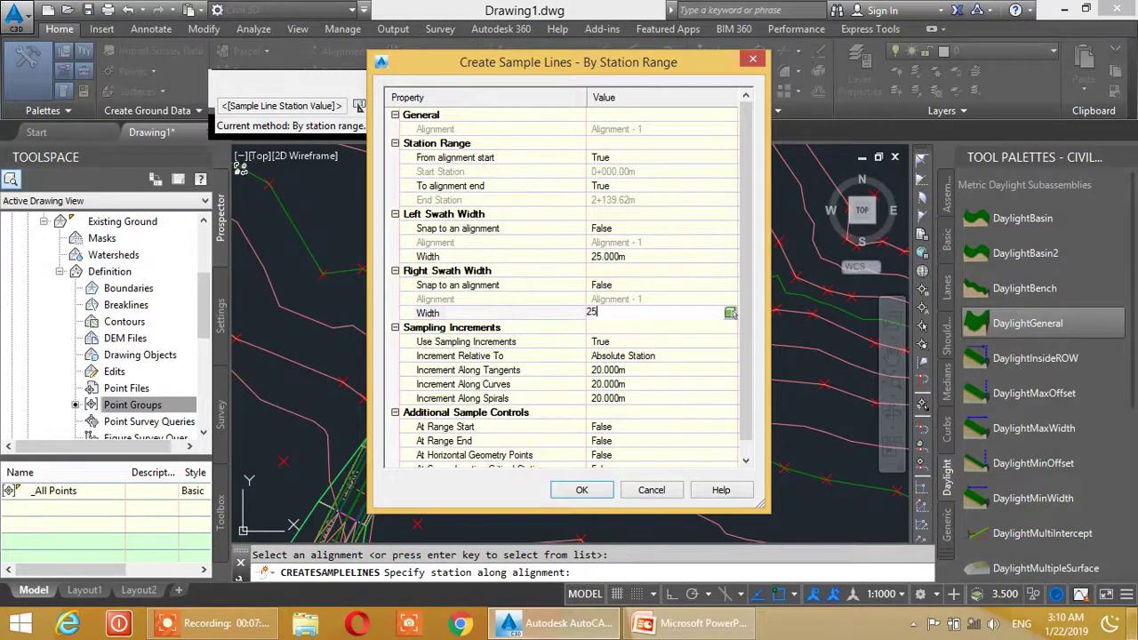
Step: Review the sampling increments along tangents, curves and spirals for the station range
{"action": "left_click_drag", "start_coordinate": [557, 67], "coordinate": [436, 61]}
{"action": "left_click", "coordinate": [526, 364]}
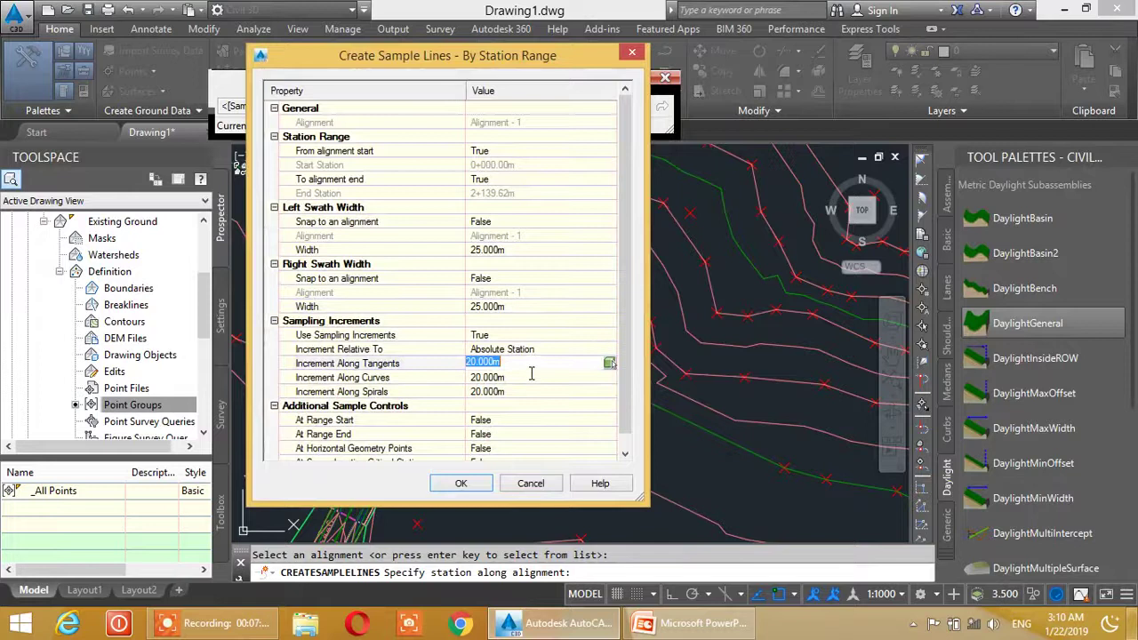
{"action": "left_click", "coordinate": [498, 380]}
{"action": "left_click", "coordinate": [500, 391]}
{"action": "left_click", "coordinate": [523, 364]}
{"action": "left_click", "coordinate": [519, 377]}
{"action": "left_click", "coordinate": [519, 392]}
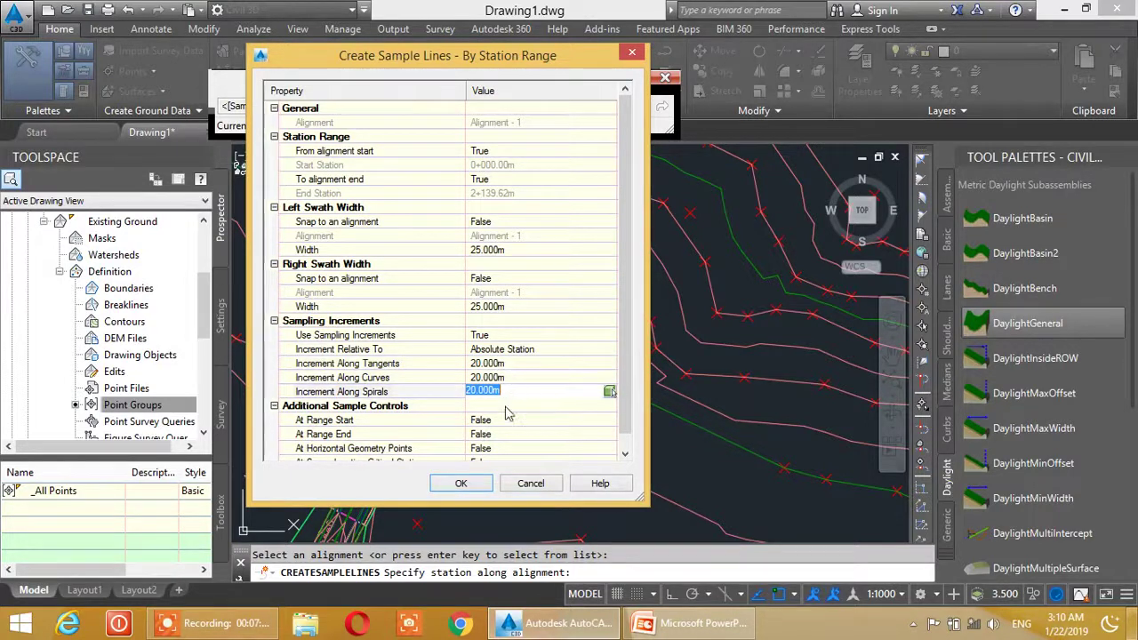
Step: Enable additional sample lines at the range start and range end by setting both controls to True
{"action": "left_click", "coordinate": [504, 421]}
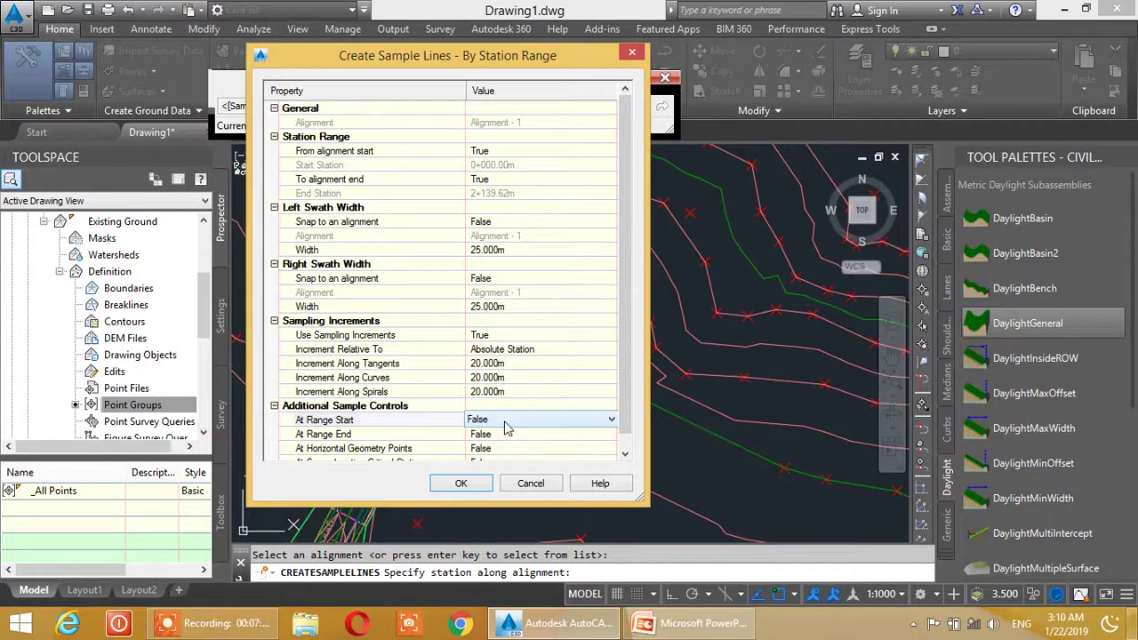
{"action": "left_click", "coordinate": [504, 421]}
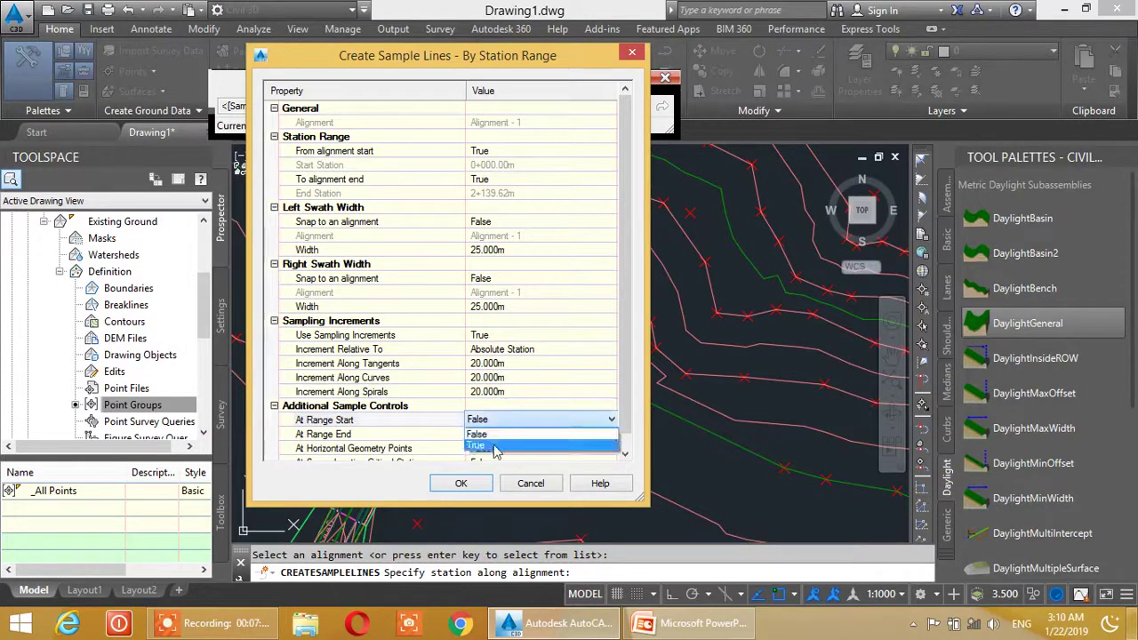
{"action": "left_click", "coordinate": [496, 449]}
{"action": "left_click", "coordinate": [495, 435]}
{"action": "left_click", "coordinate": [495, 435]}
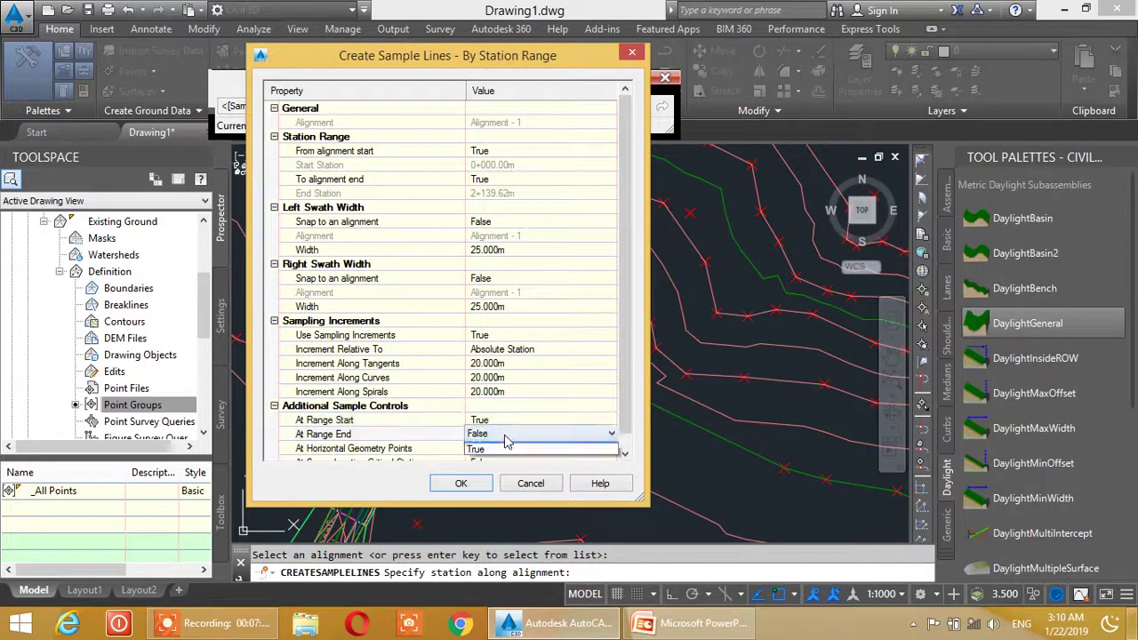
{"action": "left_click", "coordinate": [502, 460]}
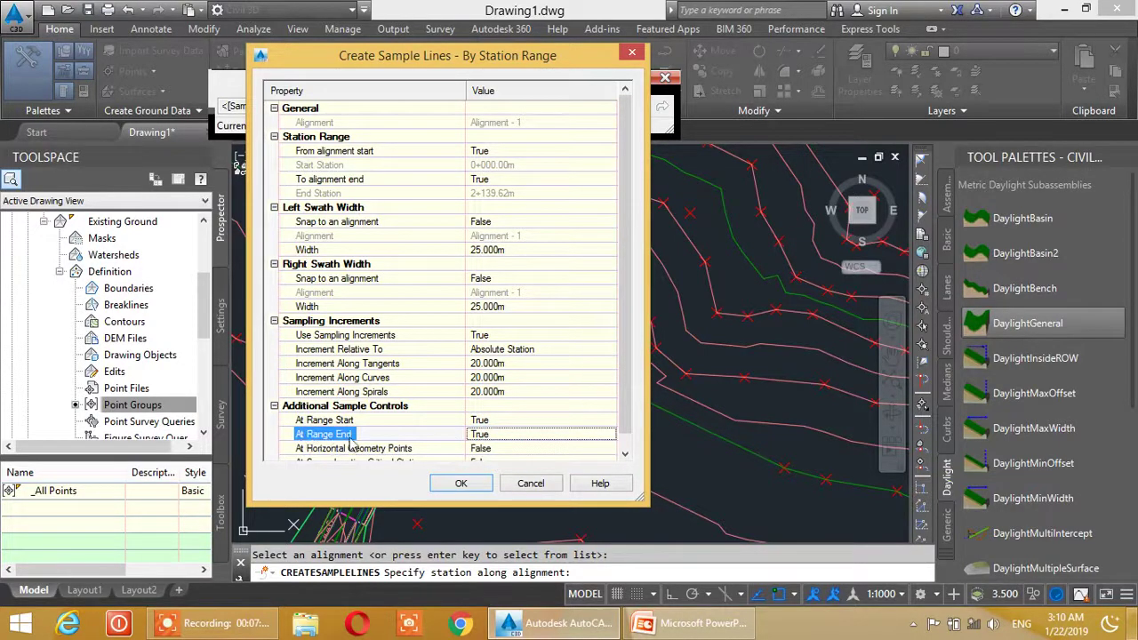
{"action": "left_click_drag", "start_coordinate": [486, 67], "coordinate": [488, 50]}
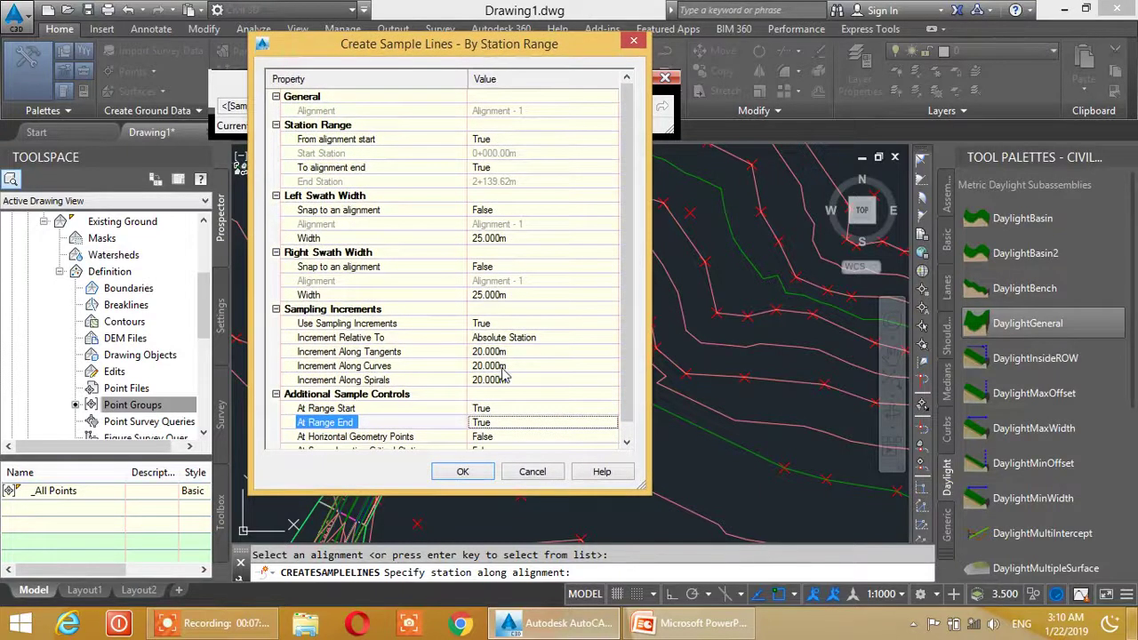